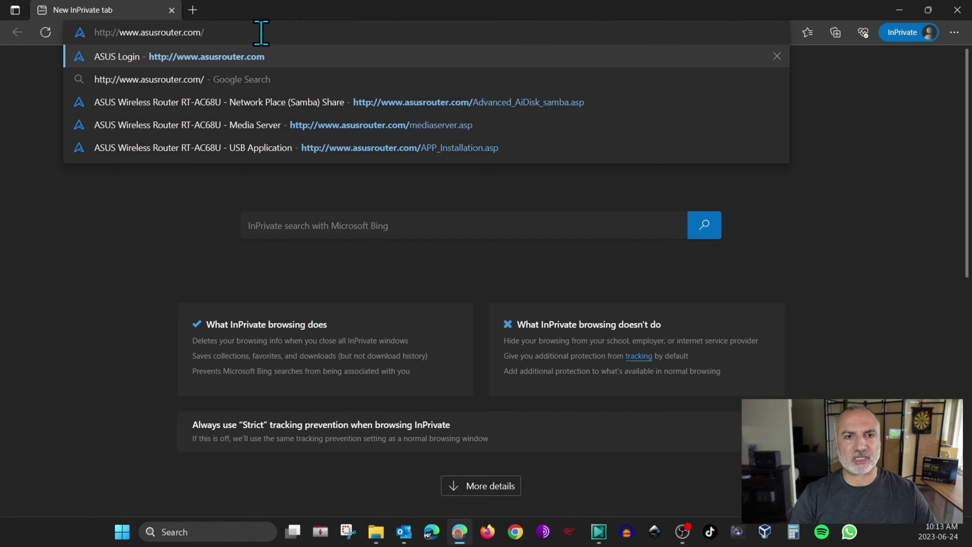
{"action": "key", "text": "Return"}
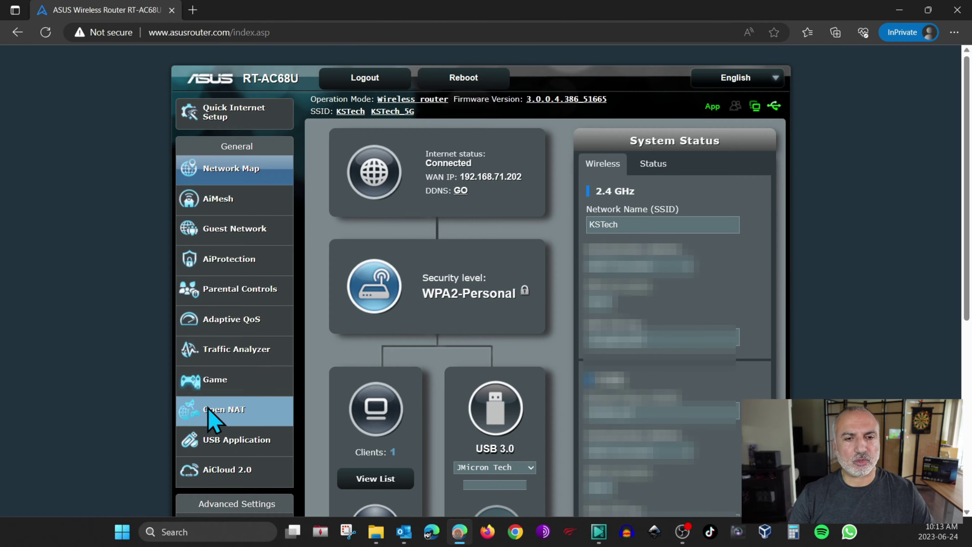
{"action": "left_click", "coordinate": [225, 443]}
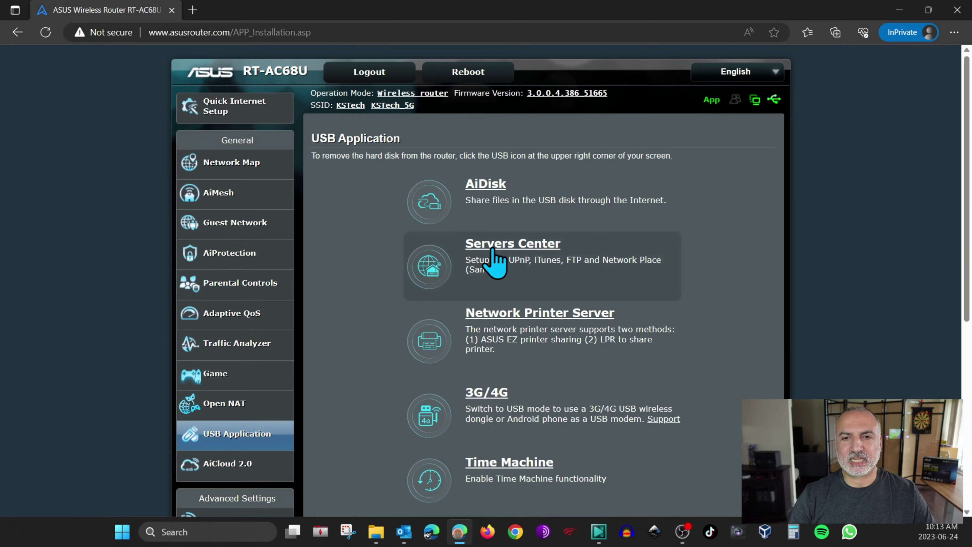
{"action": "left_click", "coordinate": [499, 260]}
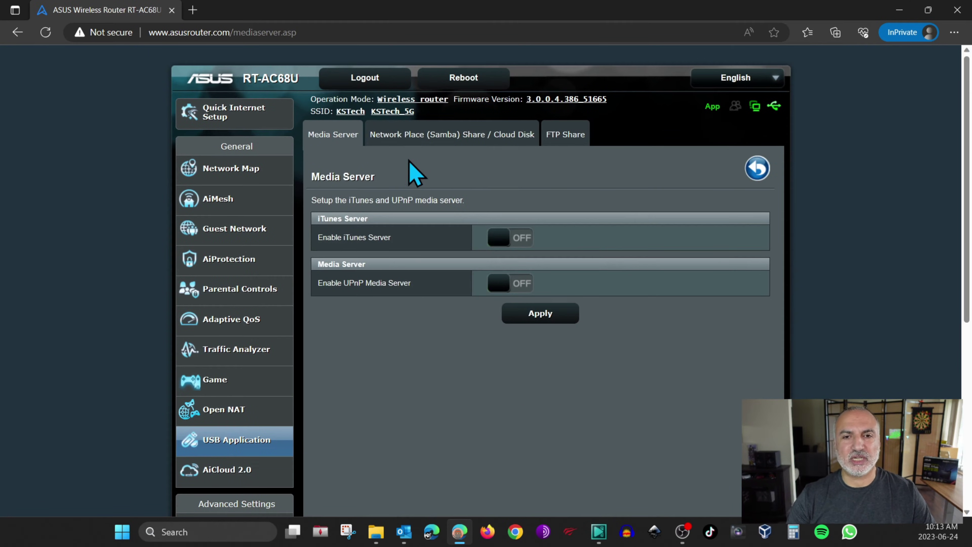
{"action": "left_click", "coordinate": [388, 147]}
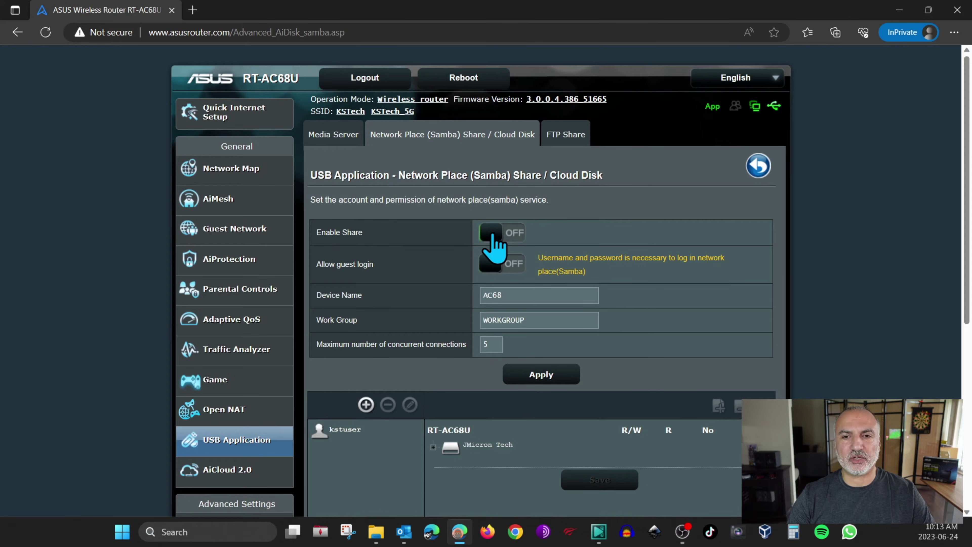
Enable the Samba share and confirm sharing the disk in the Network Neighborhood
{"action": "left_click", "coordinate": [495, 245]}
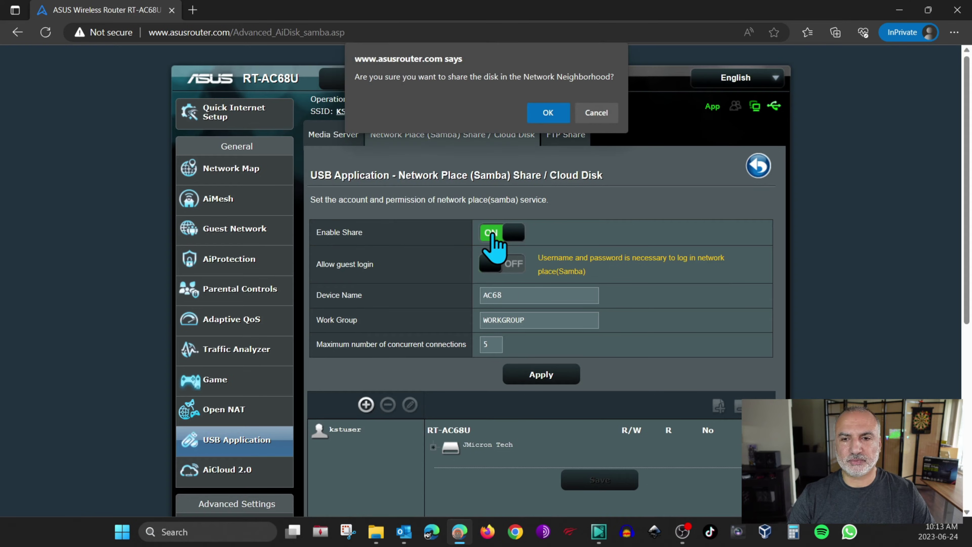
{"action": "left_click", "coordinate": [551, 115]}
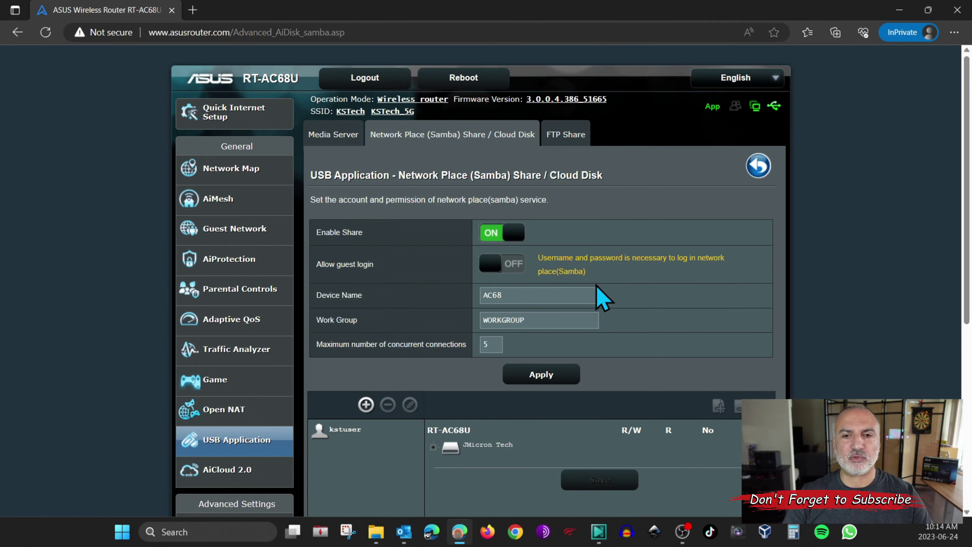
{"action": "left_click", "coordinate": [524, 300]}
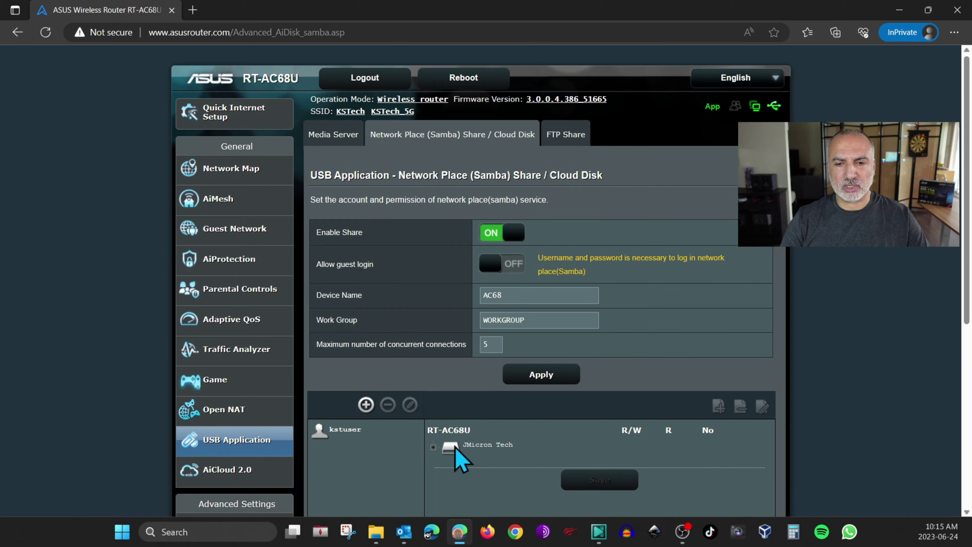
Examine kstuser's access rights for the folders on the JMicron Tech drive's TopSel256 volume
{"action": "left_click", "coordinate": [433, 447]}
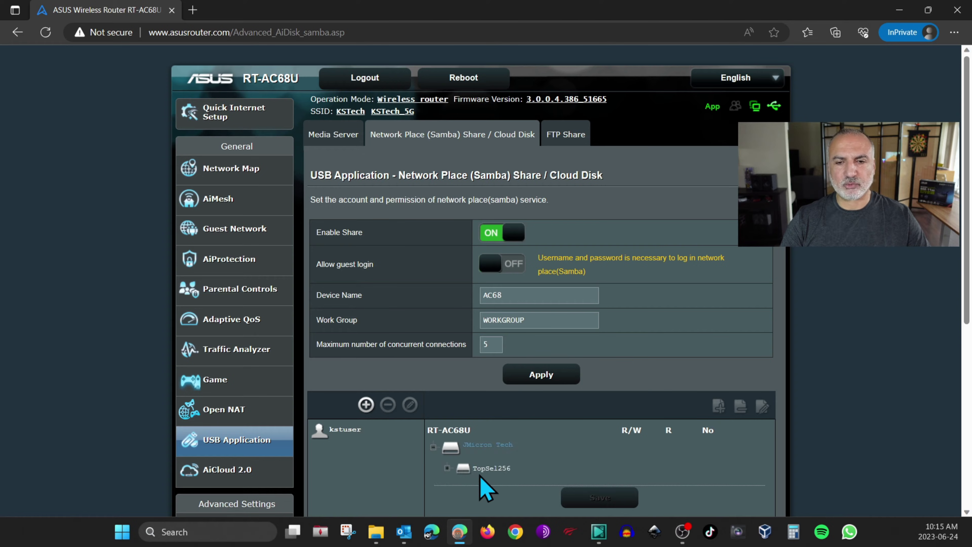
{"action": "left_click", "coordinate": [447, 468]}
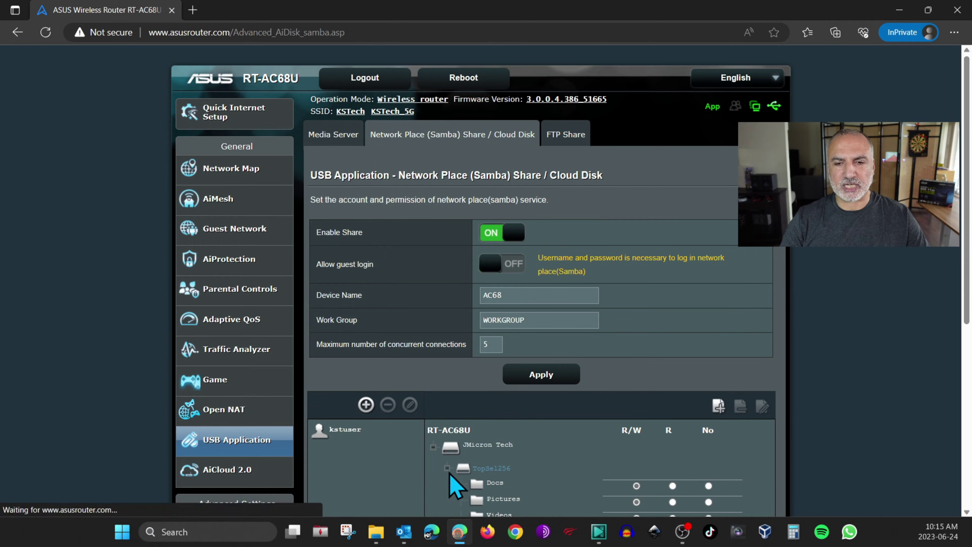
{"action": "scroll", "coordinate": [518, 475], "scroll_direction": "down", "scroll_amount": 3}
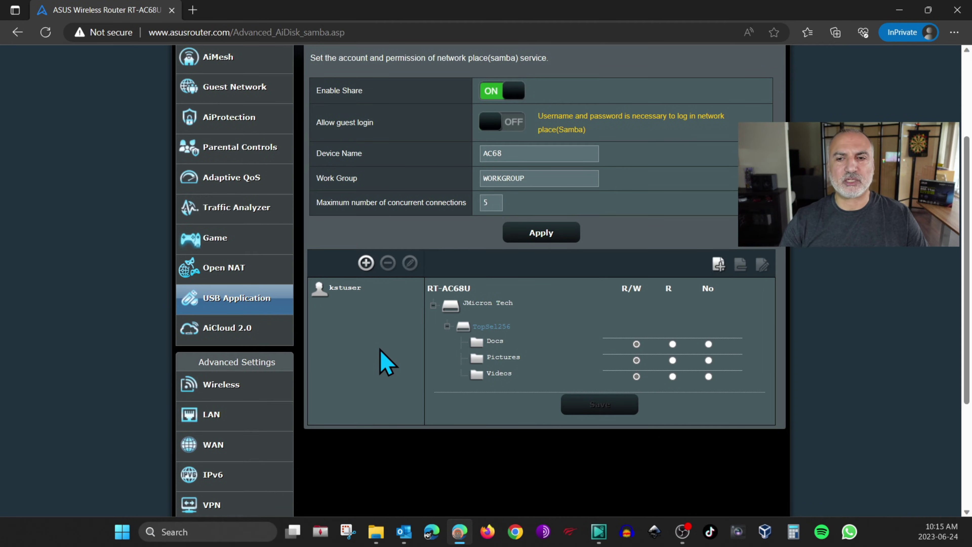
{"action": "scroll", "coordinate": [383, 344], "scroll_direction": "up", "scroll_amount": 3}
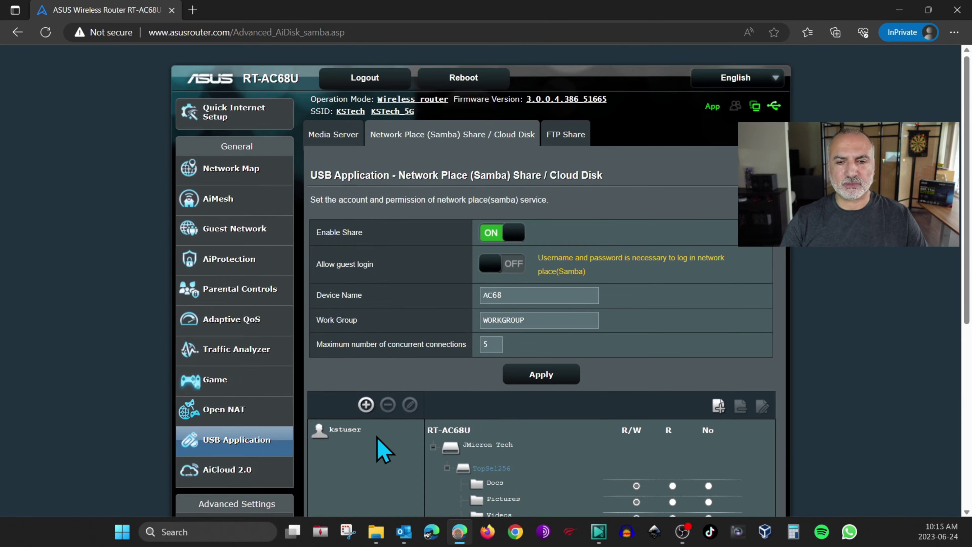
Add a new Samba account named kst, filling in and retyping the account password from the saved credentials
{"action": "left_click", "coordinate": [365, 404]}
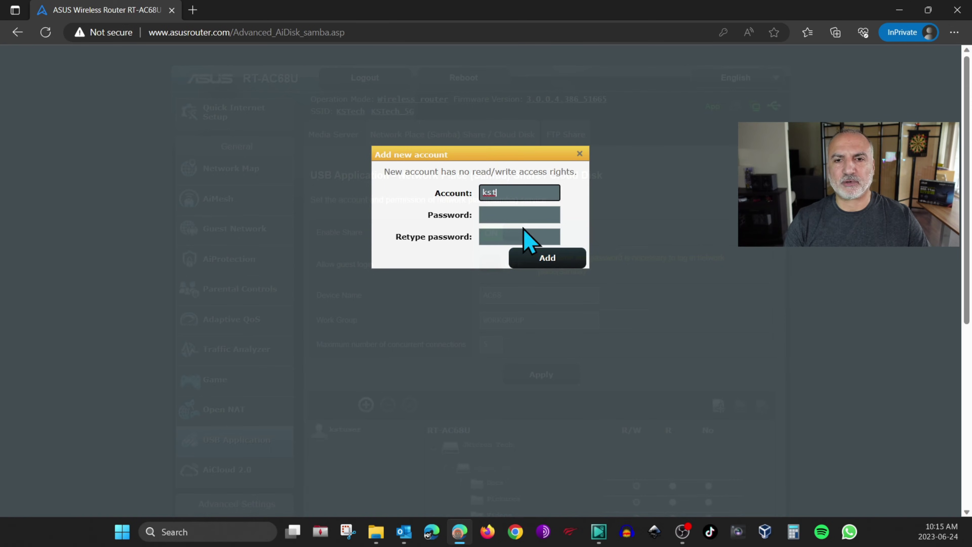
{"action": "left_click", "coordinate": [513, 213]}
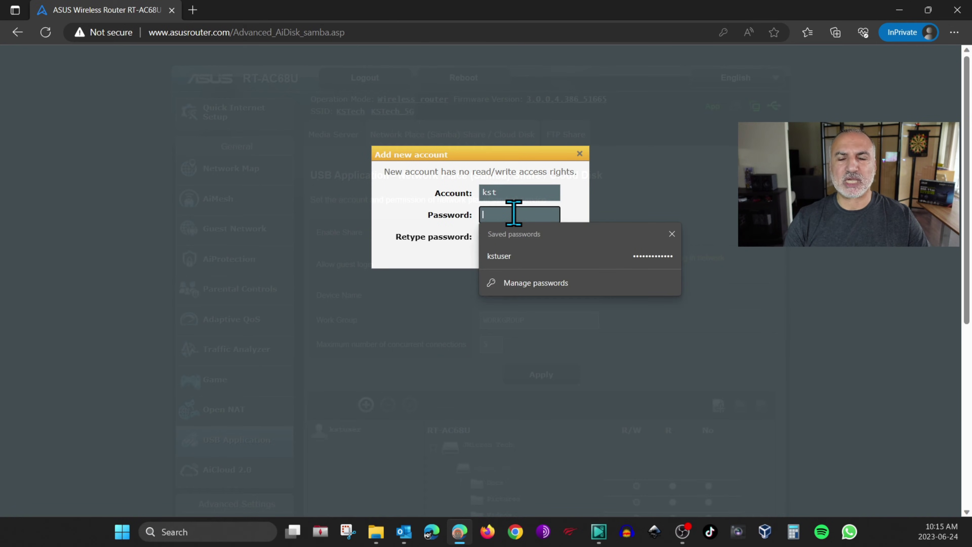
{"action": "left_click", "coordinate": [493, 255]}
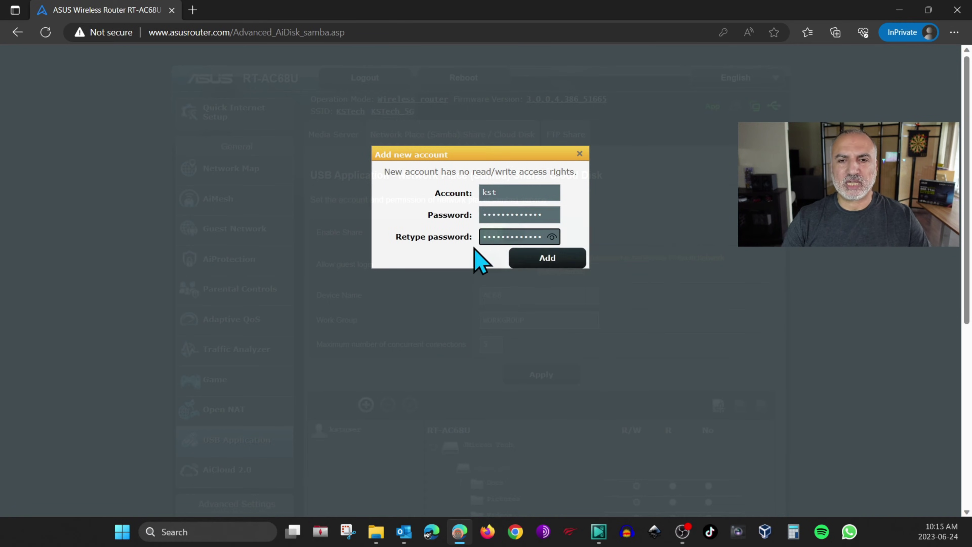
{"action": "left_click", "coordinate": [547, 260]}
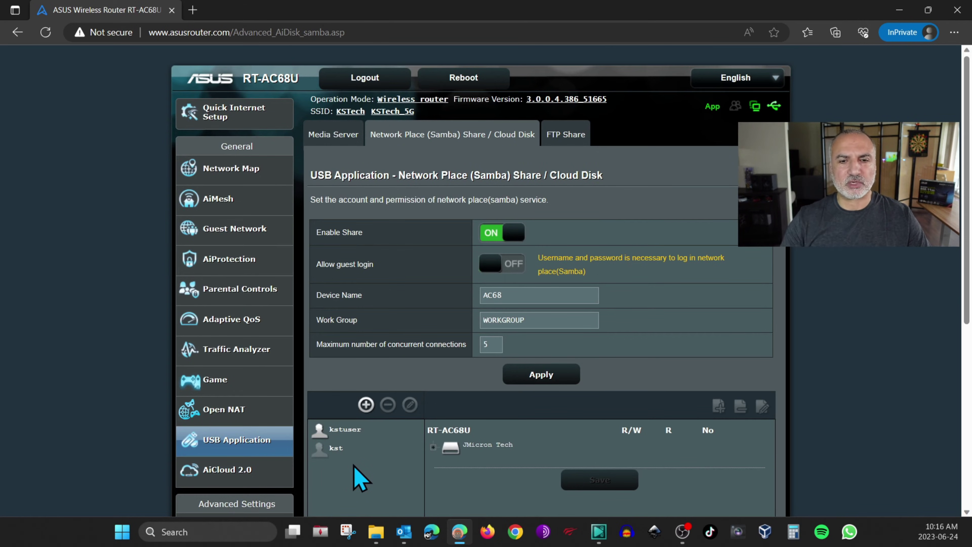
Give the kst account R/W access to the Docs, Pictures and Videos folders on TopSel256 and save the permissions
{"action": "left_click", "coordinate": [332, 451]}
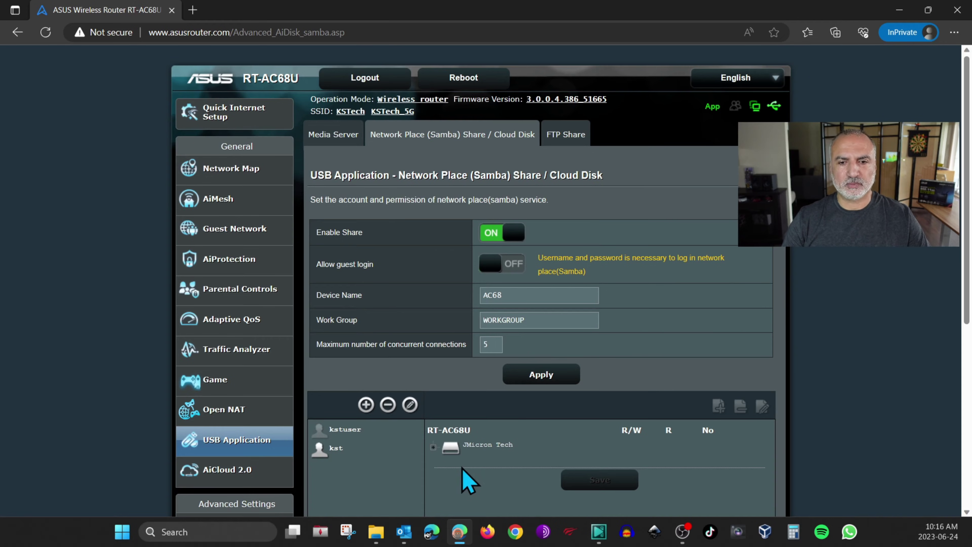
{"action": "left_click", "coordinate": [433, 447]}
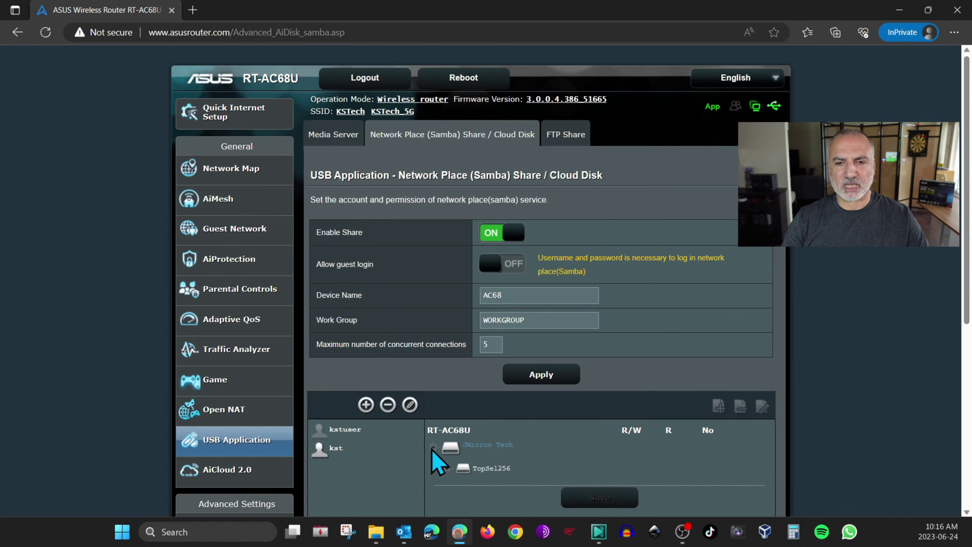
{"action": "left_click", "coordinate": [447, 468]}
{"action": "scroll", "coordinate": [535, 445], "scroll_direction": "down", "scroll_amount": 2}
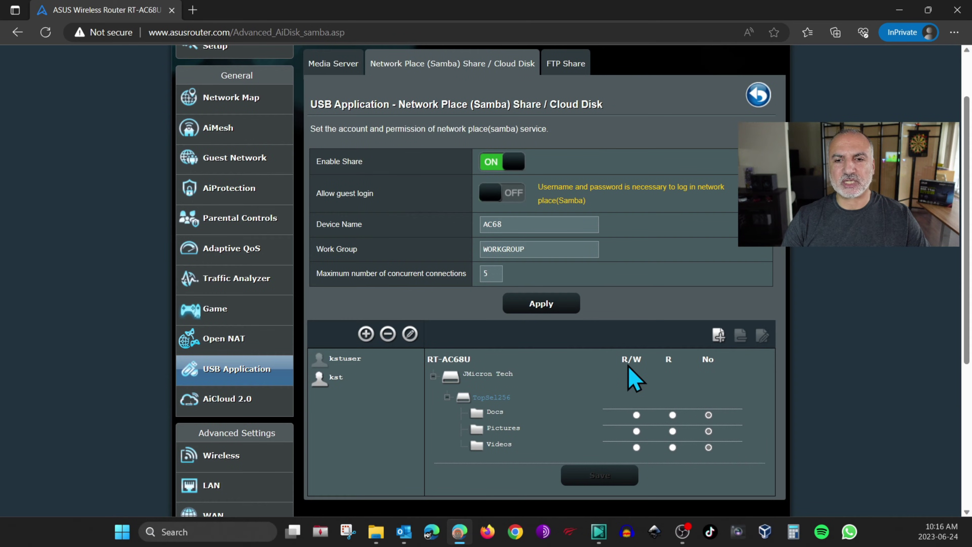
{"action": "left_click", "coordinate": [636, 415]}
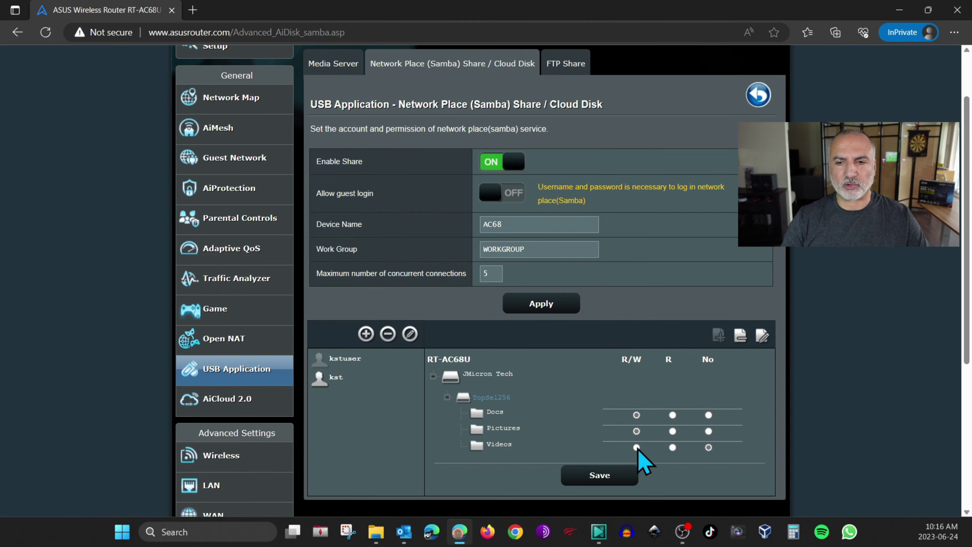
{"action": "left_click", "coordinate": [607, 481]}
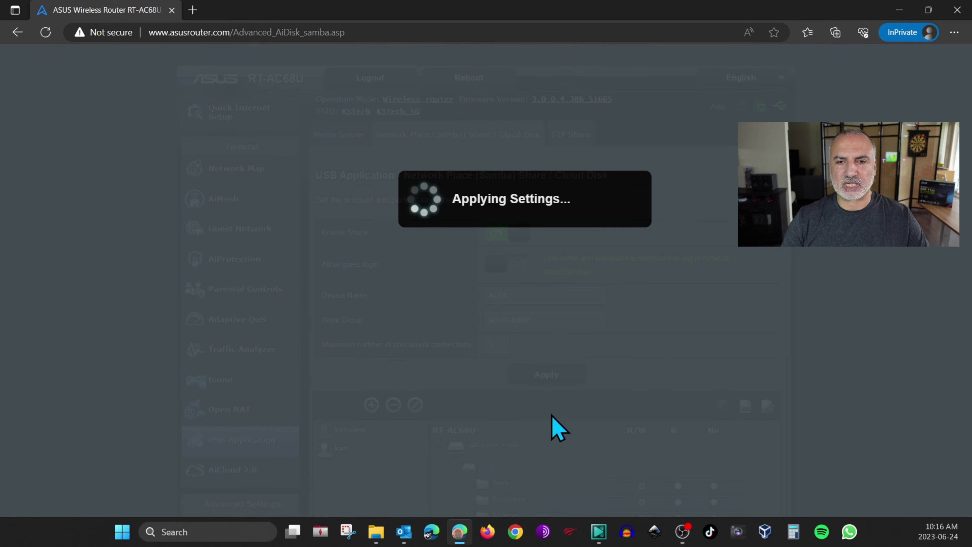
Create a new shared folder named TestFolder on the JMicron Tech drive's TopSel256 volume
{"action": "scroll", "coordinate": [526, 410], "scroll_direction": "down", "scroll_amount": 2}
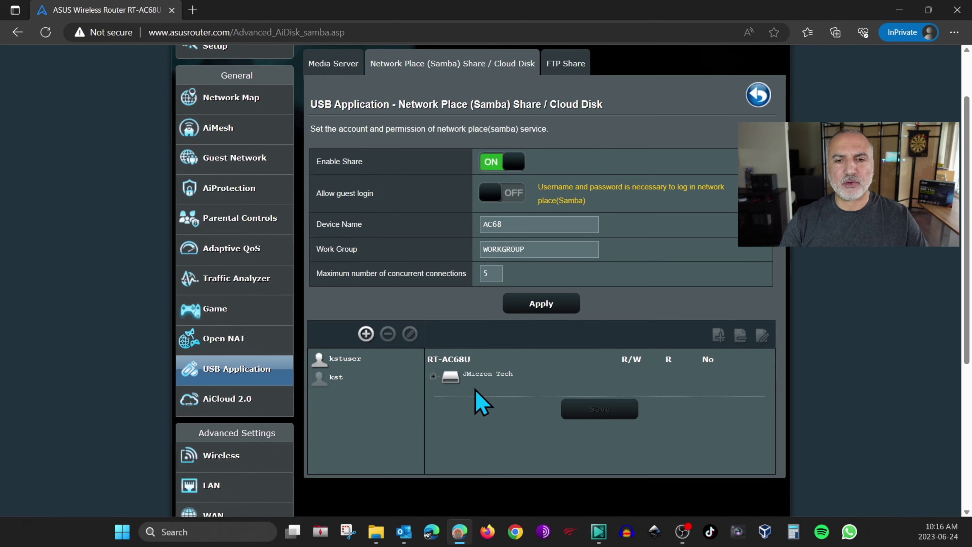
{"action": "left_click", "coordinate": [433, 376]}
{"action": "left_click", "coordinate": [447, 397]}
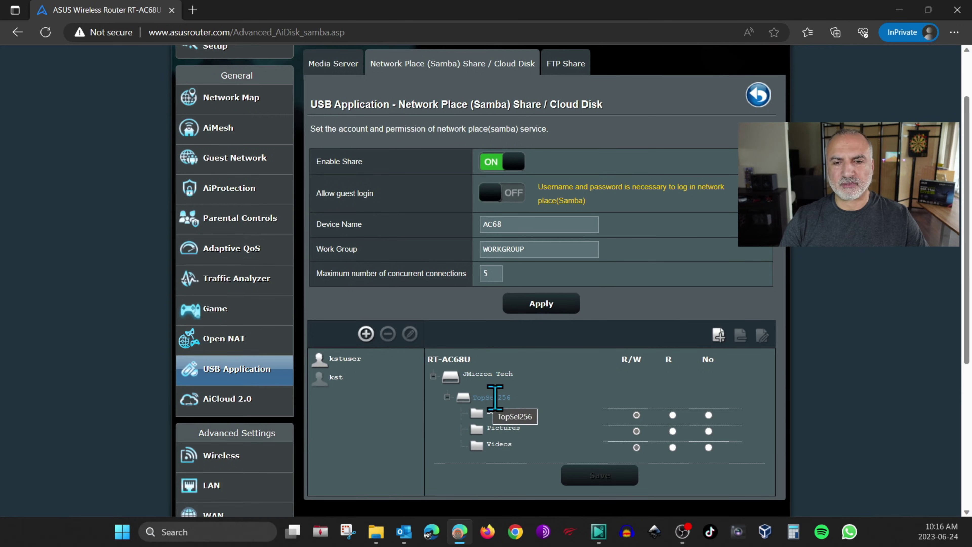
{"action": "left_click", "coordinate": [714, 341]}
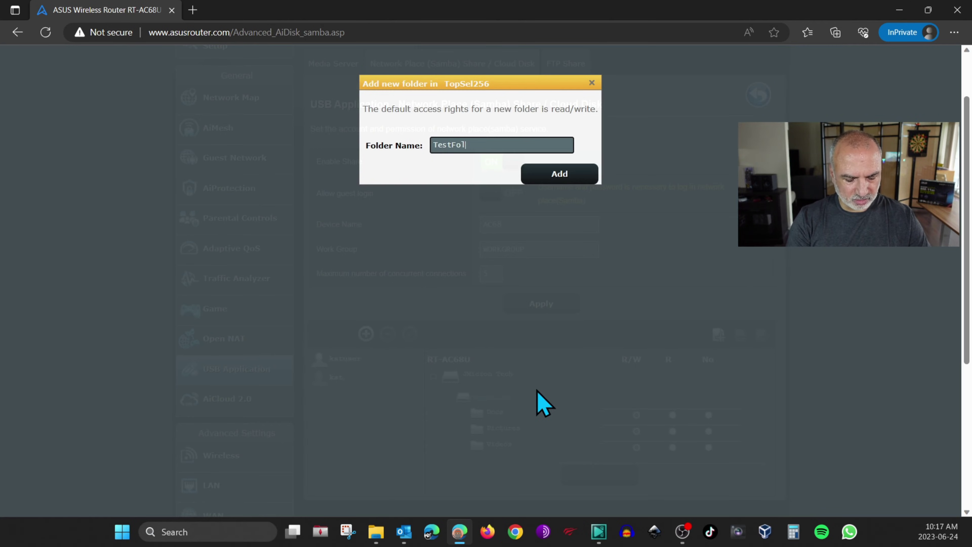
{"action": "type", "text": "TestFolder"}
{"action": "left_click", "coordinate": [560, 174]}
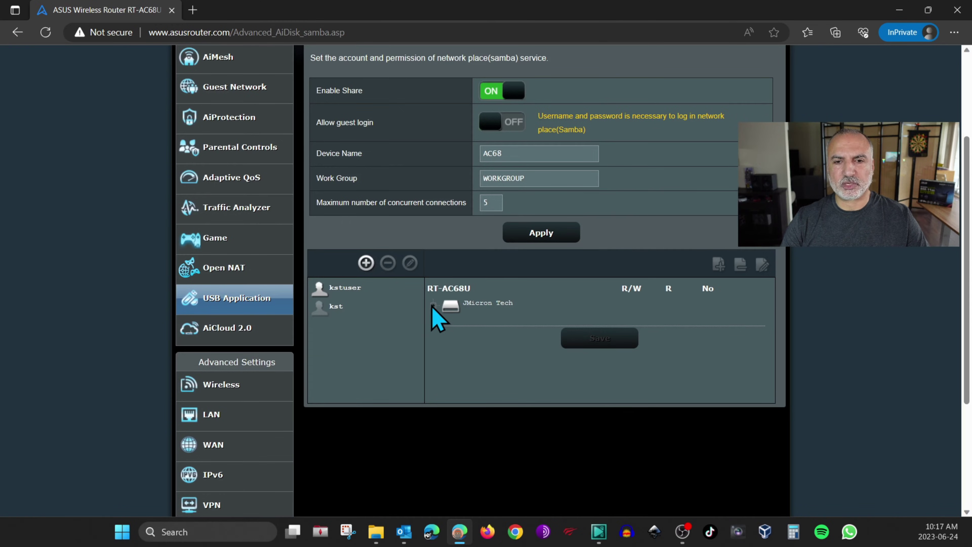
Give the kst account read-only (R) access to TestFolder on TopSel256 and save the permissions
{"action": "left_click", "coordinate": [433, 305]}
{"action": "left_click", "coordinate": [447, 327]}
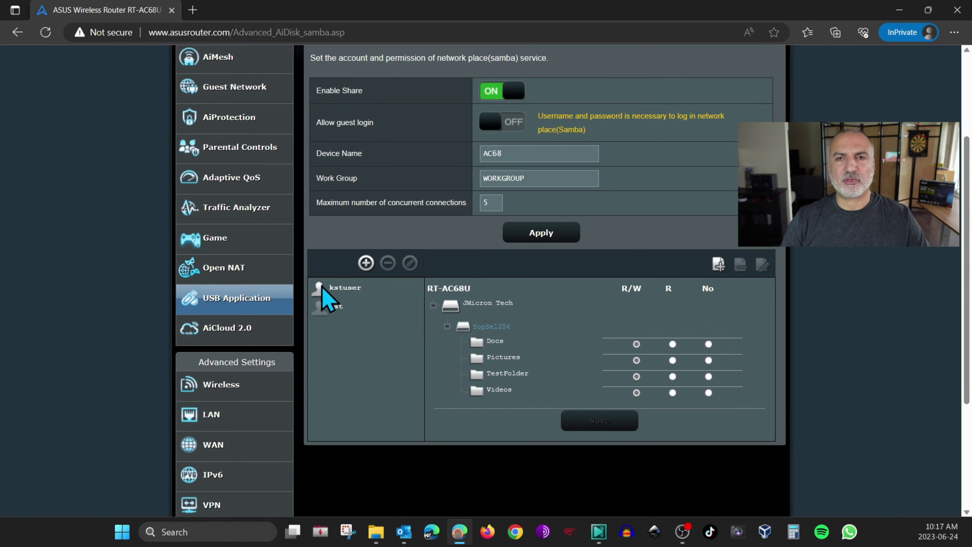
{"action": "left_click", "coordinate": [334, 307]}
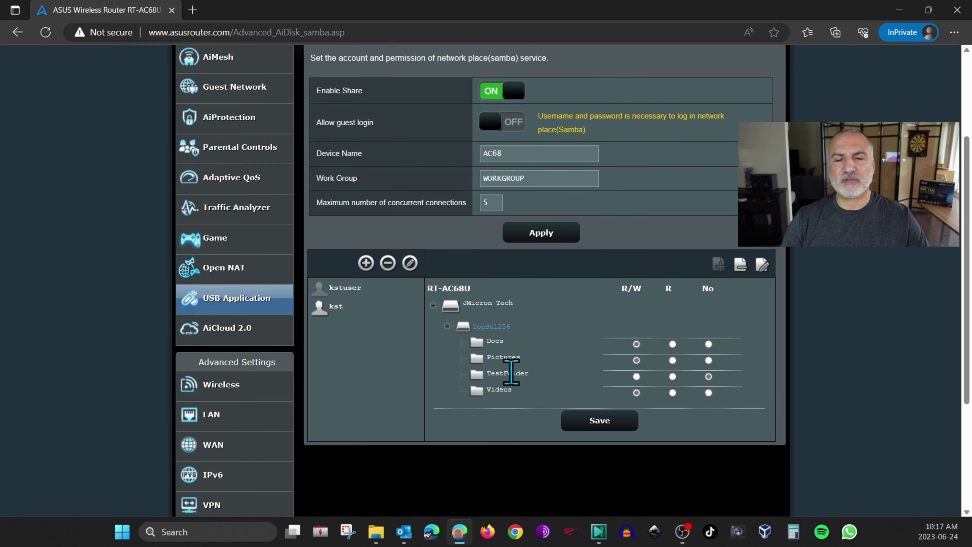
{"action": "left_click", "coordinate": [505, 358]}
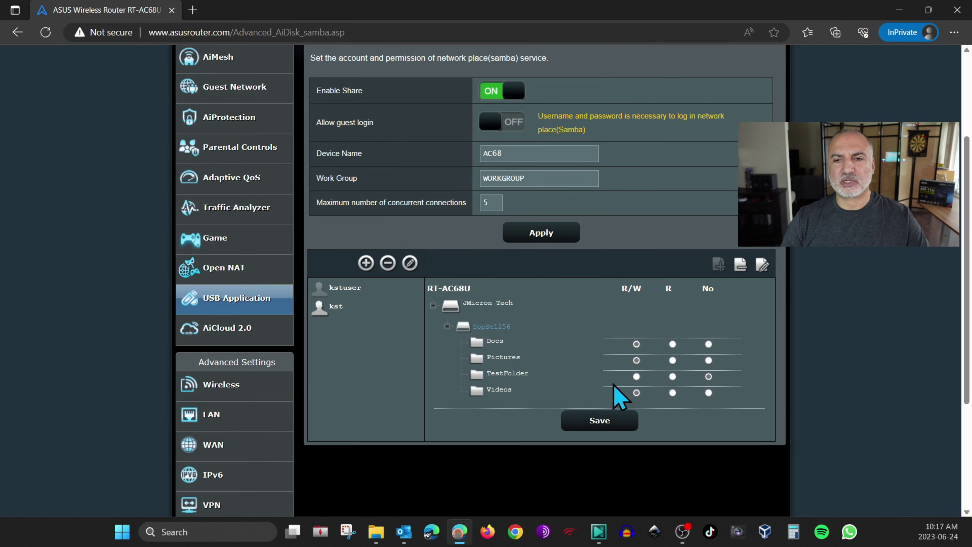
{"action": "left_click", "coordinate": [672, 377]}
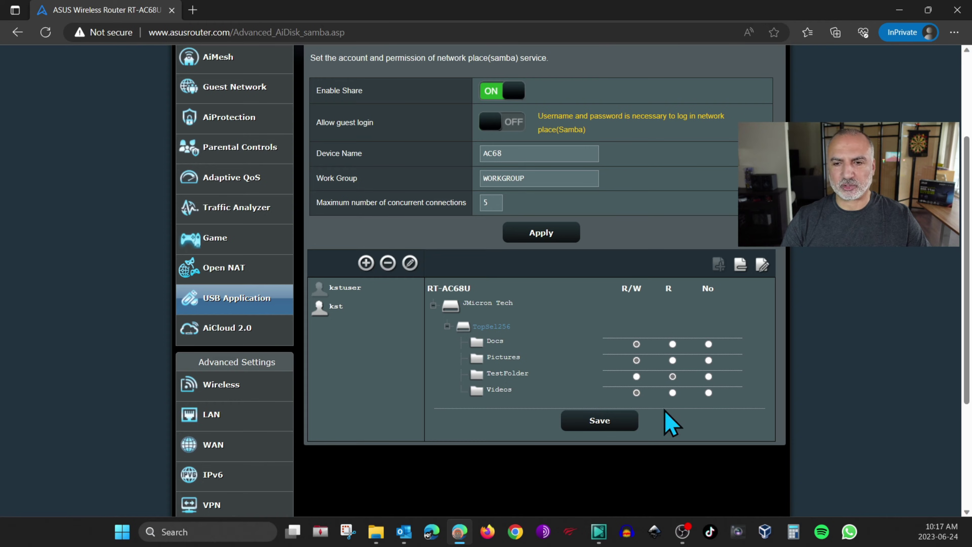
{"action": "left_click", "coordinate": [597, 423]}
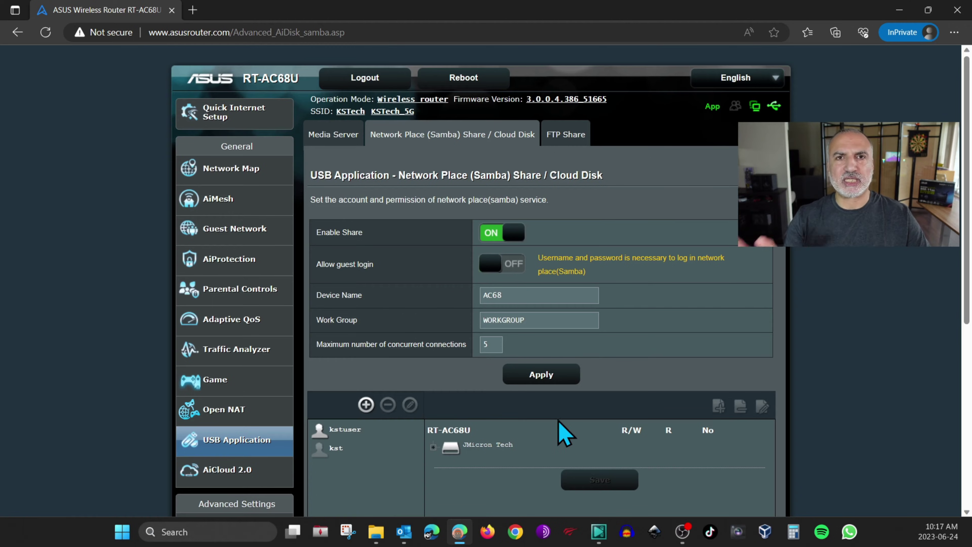
Enable the UPnP Media Server, name it KSTECH, keep All Disks Shared as the path setting and apply the settings
{"action": "left_click", "coordinate": [327, 136]}
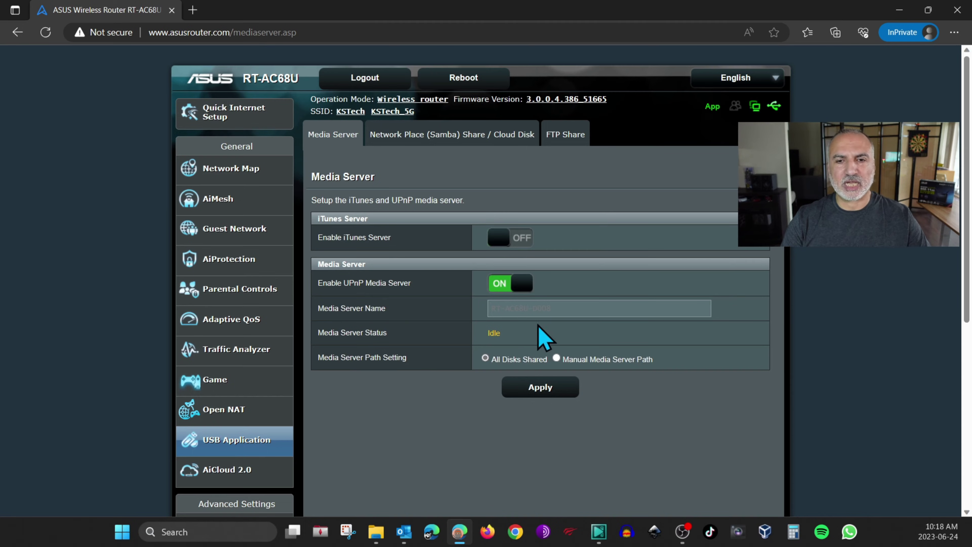
{"action": "left_click", "coordinate": [540, 308]}
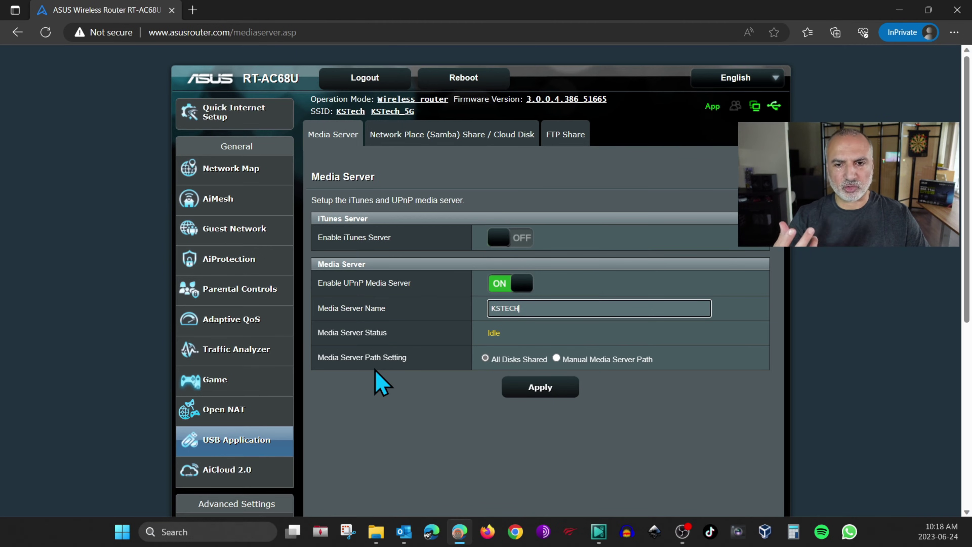
{"action": "left_click", "coordinate": [556, 358]}
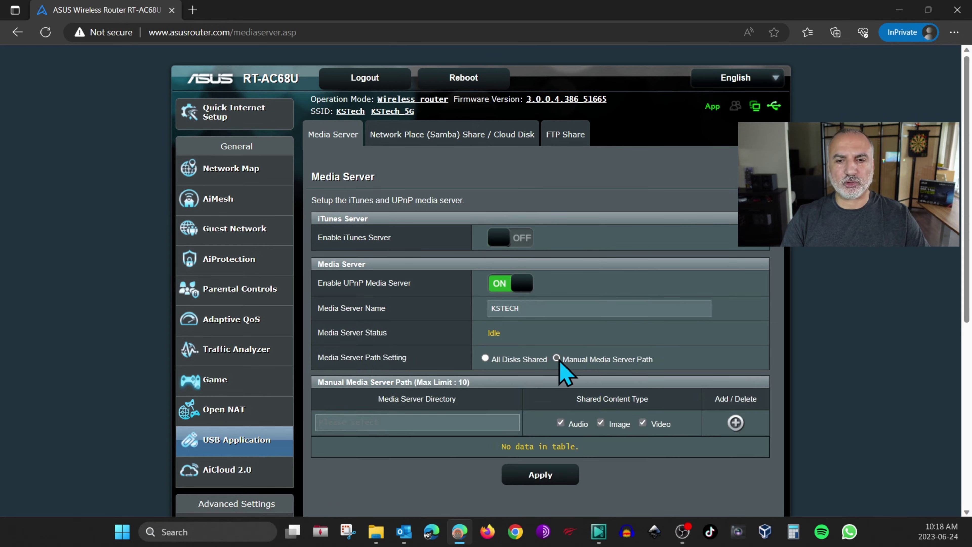
{"action": "left_click", "coordinate": [485, 358]}
{"action": "left_click", "coordinate": [542, 390]}
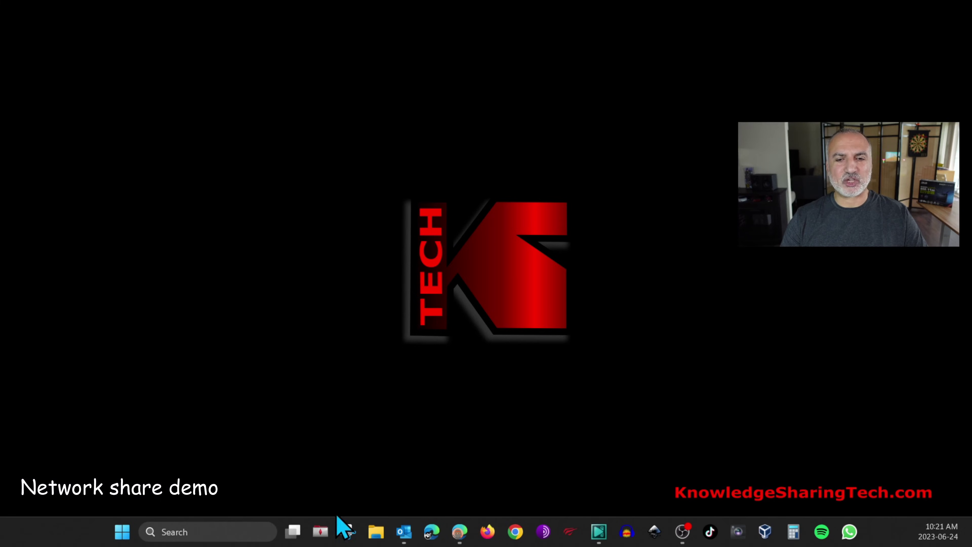
Open File Explorer and go to the router's network share at \\ac68
{"action": "left_click", "coordinate": [367, 533]}
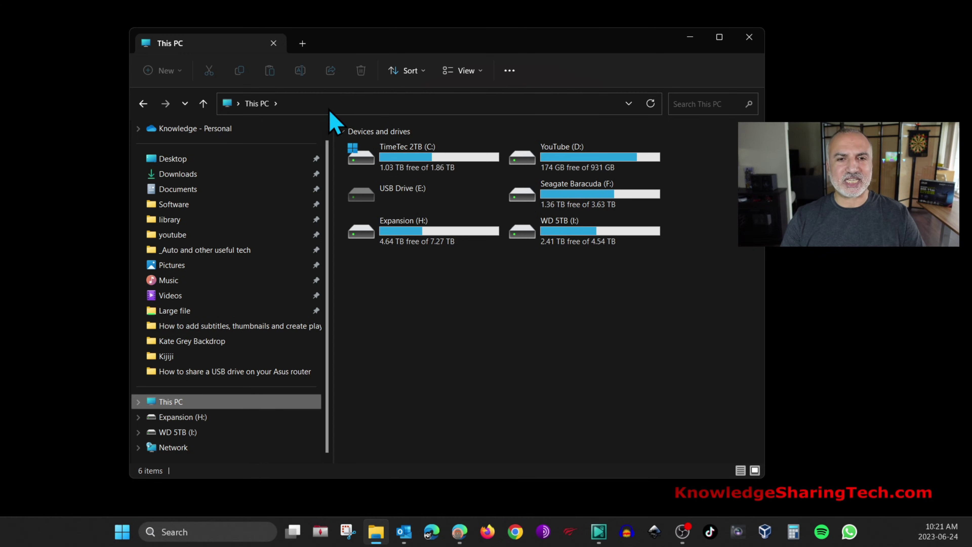
{"action": "left_click", "coordinate": [320, 102]}
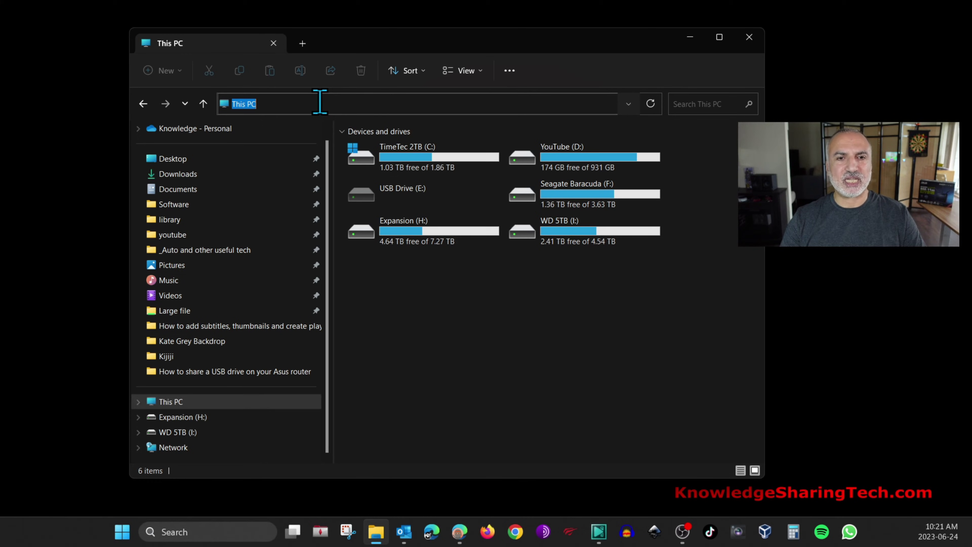
{"action": "type", "text": "\\\\ac68"}
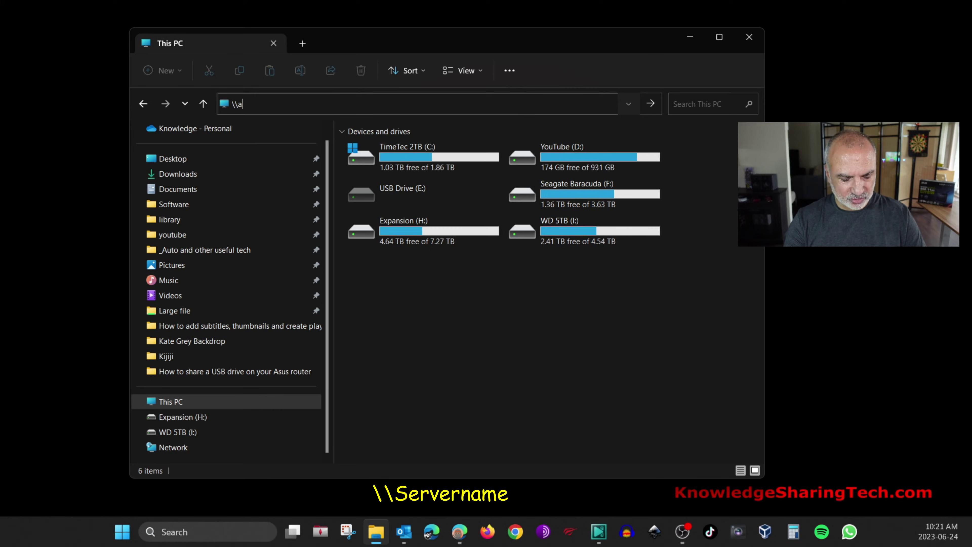
{"action": "left_click", "coordinate": [320, 103]}
{"action": "key", "text": "Return"}
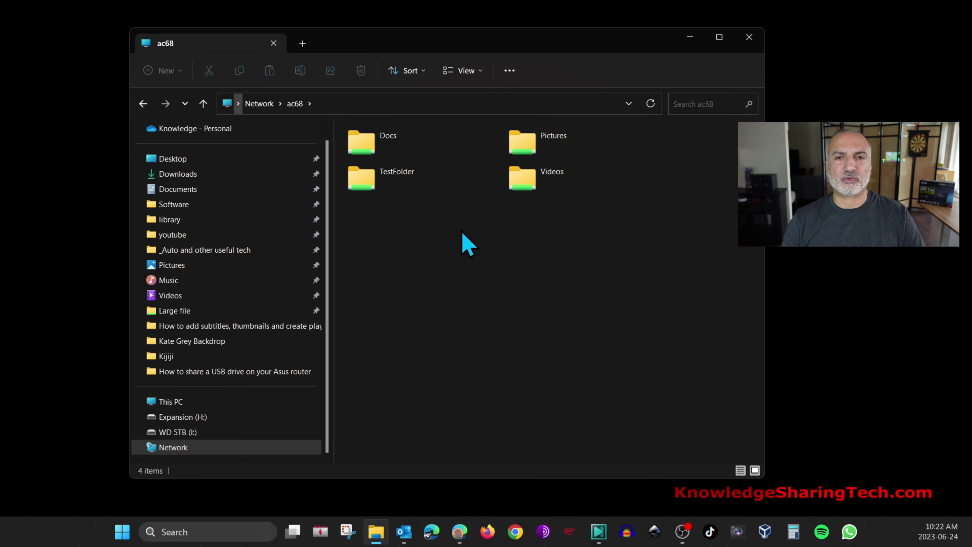
{"action": "key", "text": "Right"}
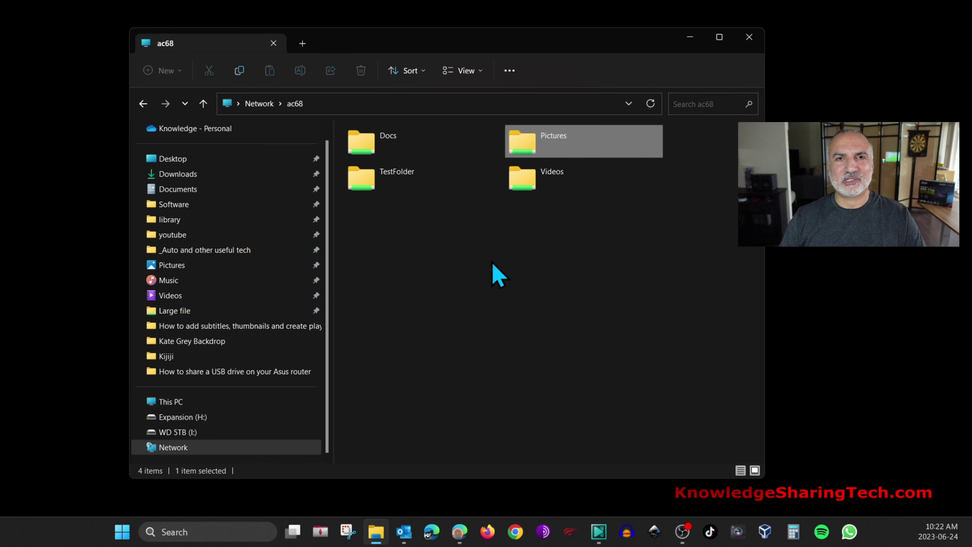
Open the Pictures share, signing in as kst with the account password and having the credentials remembered
{"action": "double_click", "coordinate": [528, 148]}
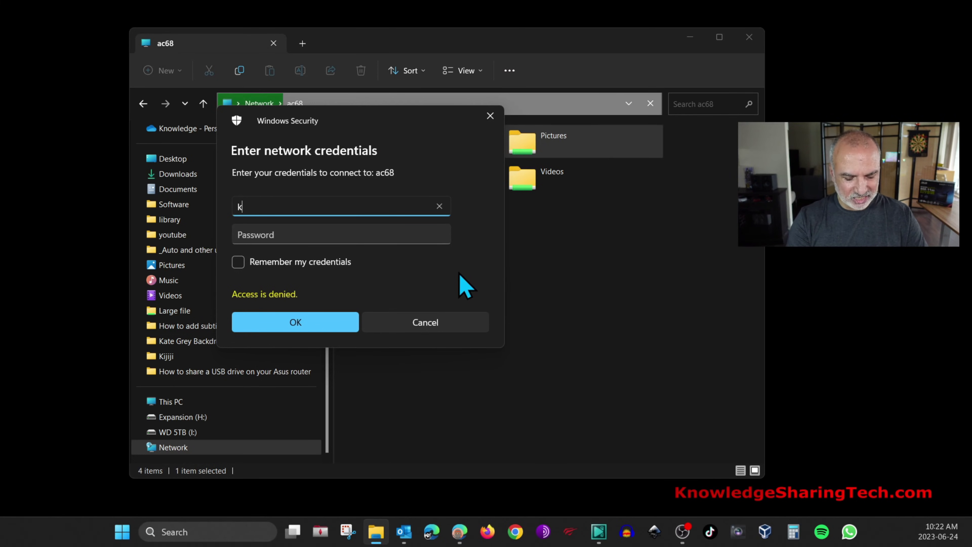
{"action": "left_click", "coordinate": [334, 232]}
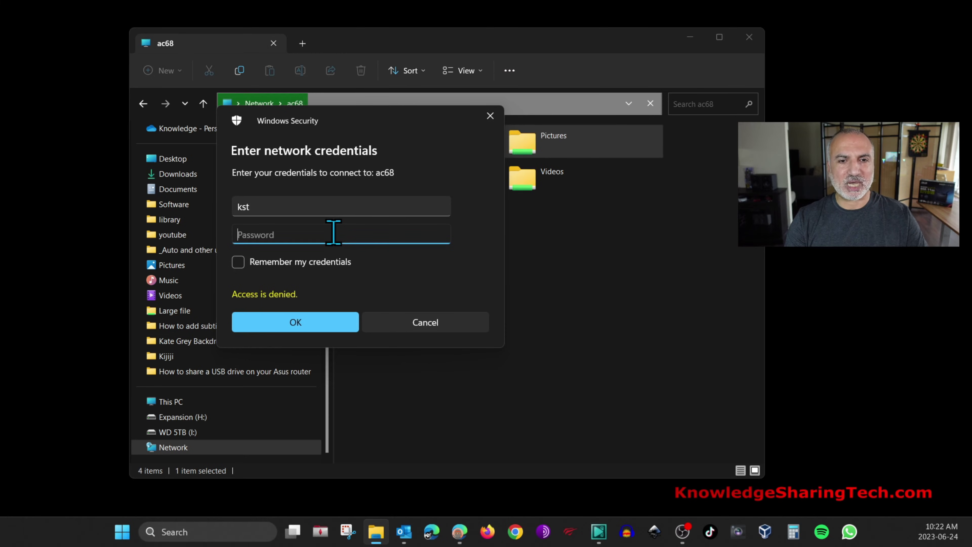
{"action": "type", "text": "****"}
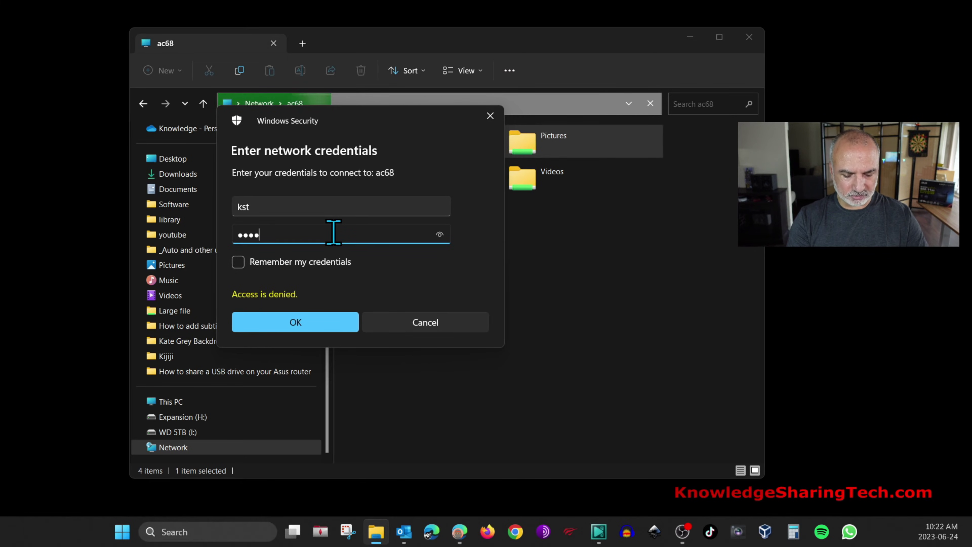
{"action": "type", "text": "*********"}
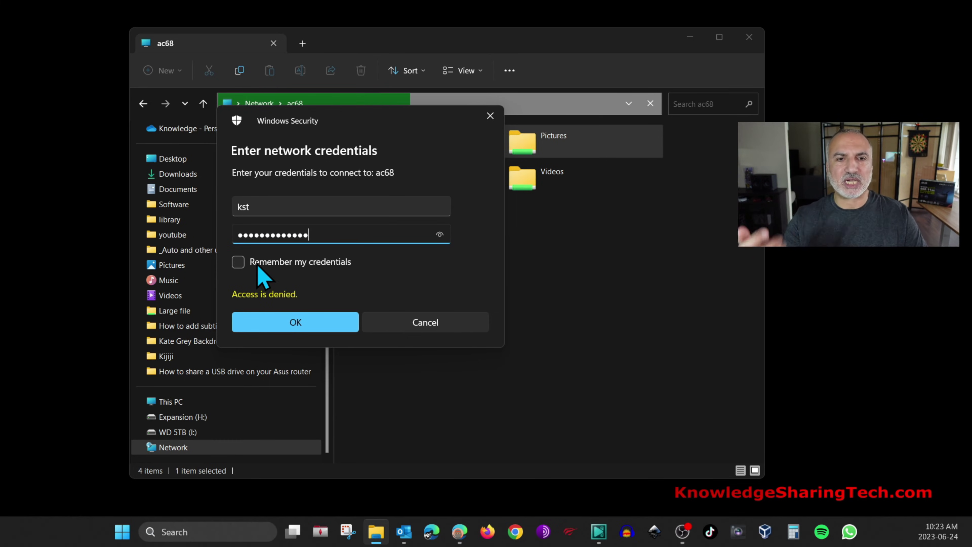
{"action": "left_click", "coordinate": [238, 264]}
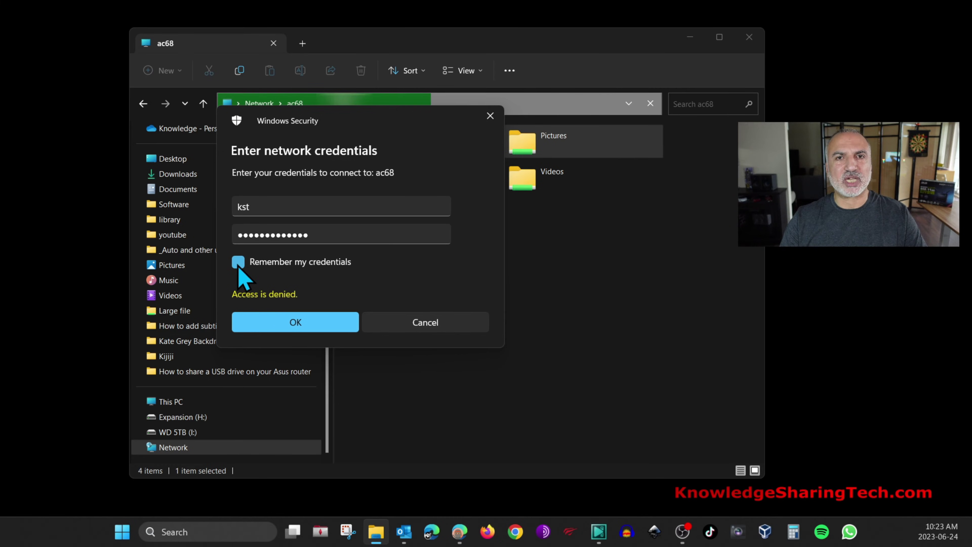
{"action": "left_click", "coordinate": [295, 323]}
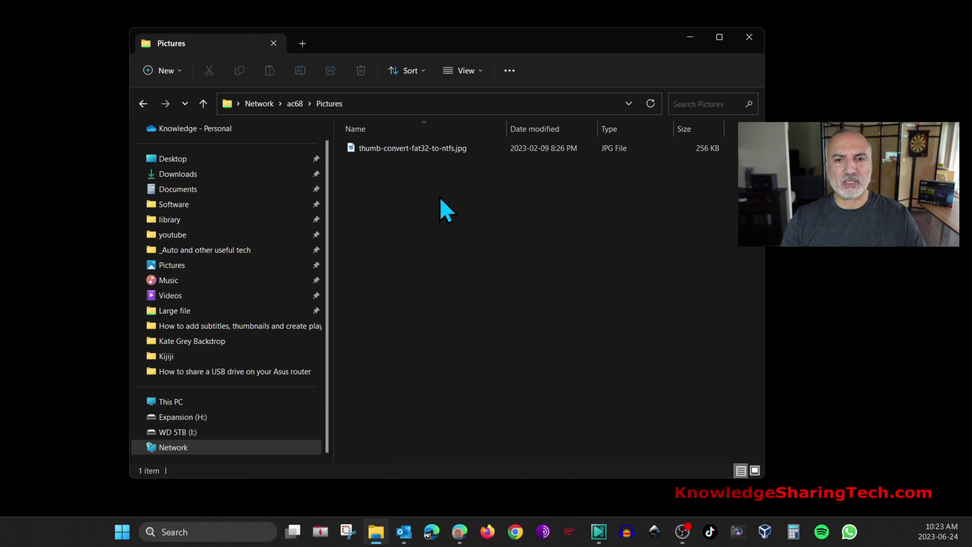
Create a new folder in the Pictures share and keep its default name
{"action": "right_click", "coordinate": [426, 194]}
{"action": "mouse_move", "coordinate": [512, 296]}
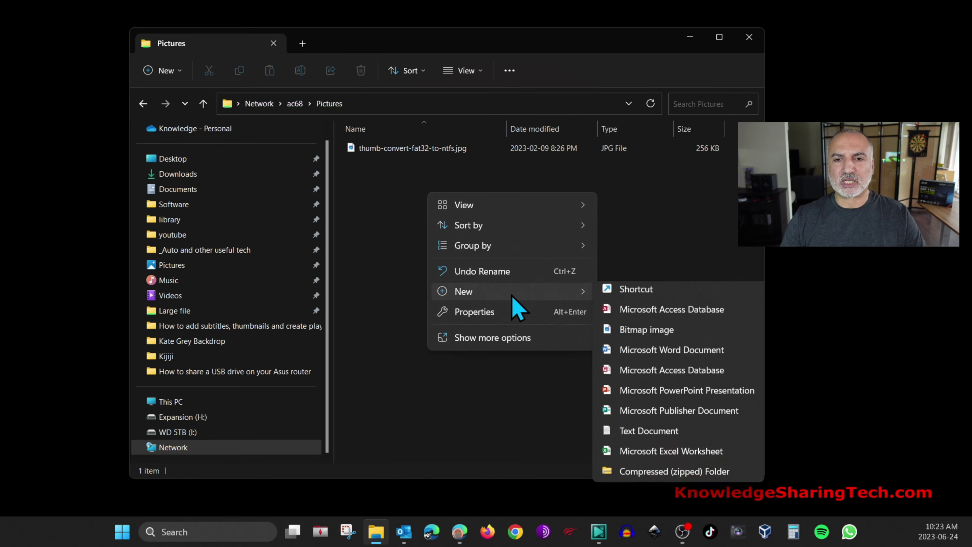
{"action": "left_click", "coordinate": [623, 297]}
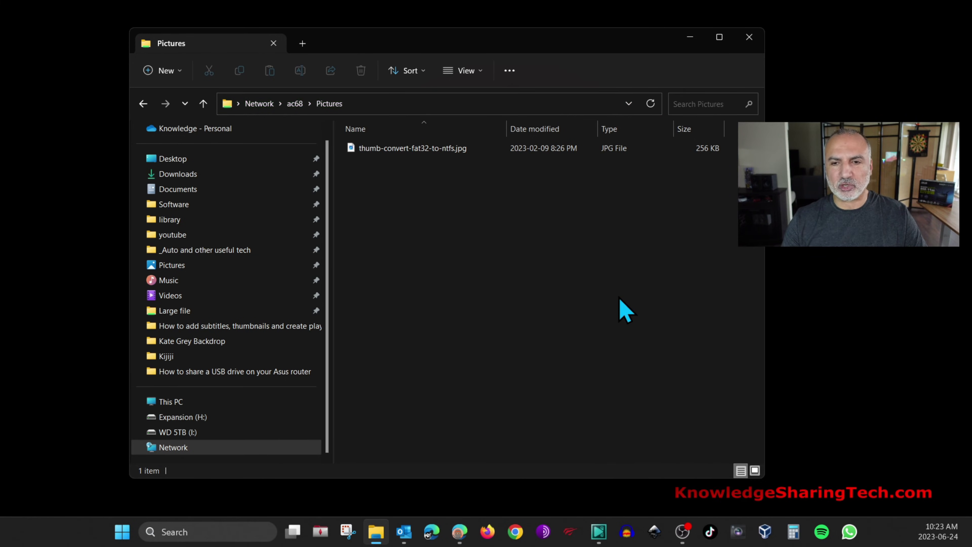
{"action": "key", "text": "Return"}
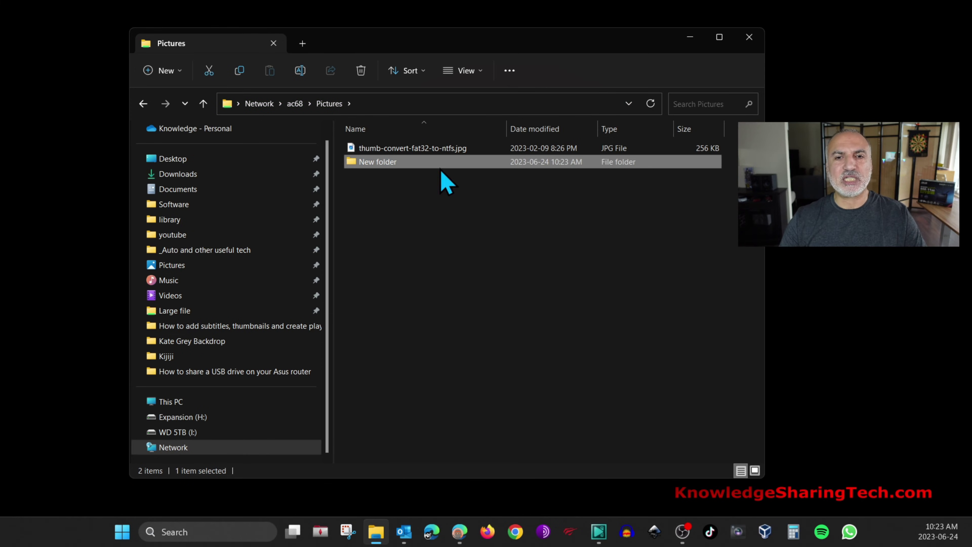
View the image thumb-convert-fat32-to-ntfs.jpg from the Pictures share and close the viewer
{"action": "left_click", "coordinate": [426, 150]}
{"action": "key", "text": "Return"}
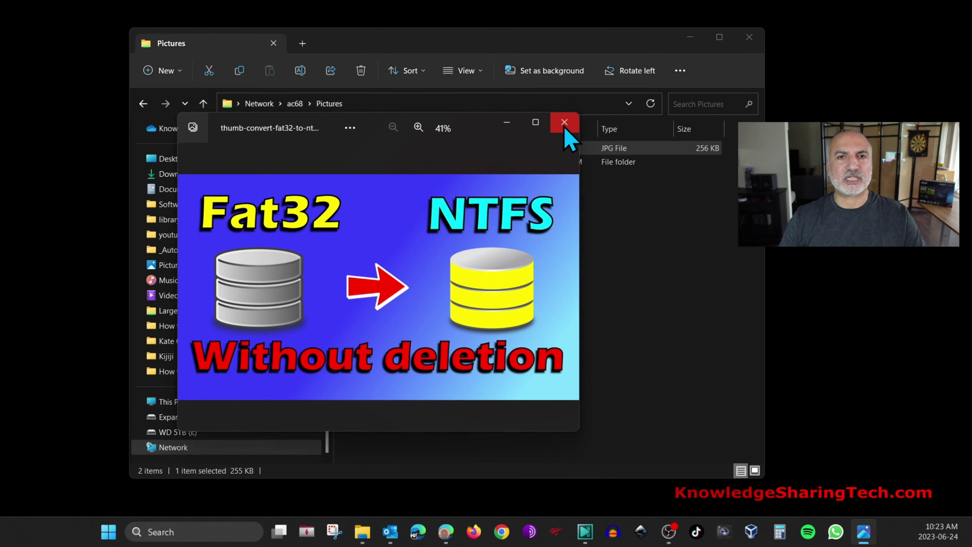
{"action": "left_click", "coordinate": [565, 129]}
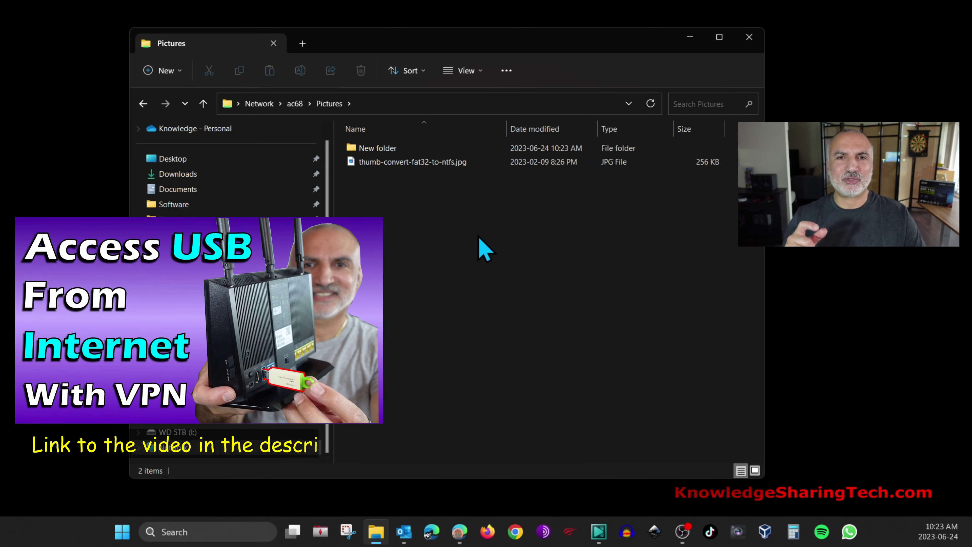
Try to create a new folder inside TestFolder on ac68, dismiss the attempt and close File Explorer
{"action": "left_click", "coordinate": [300, 105]}
{"action": "double_click", "coordinate": [393, 176]}
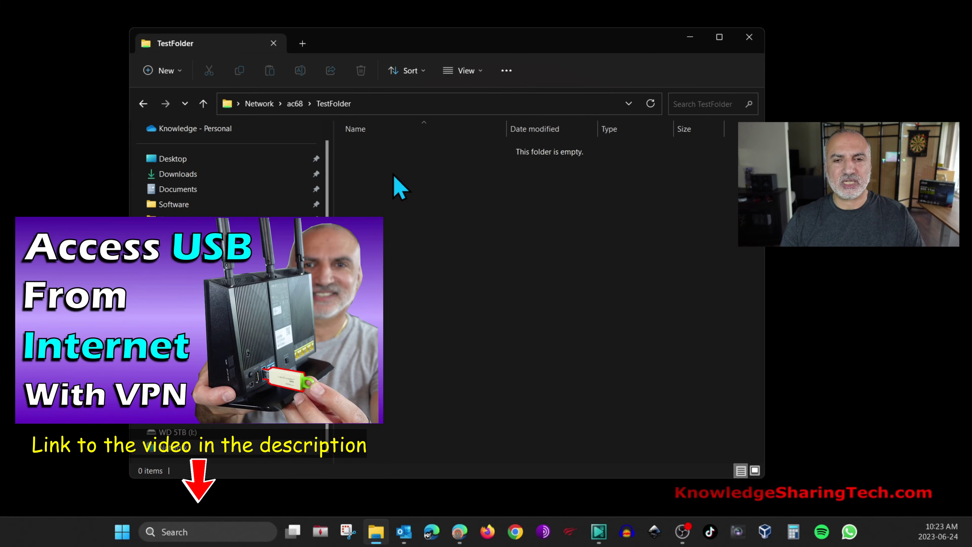
{"action": "right_click", "coordinate": [440, 220]}
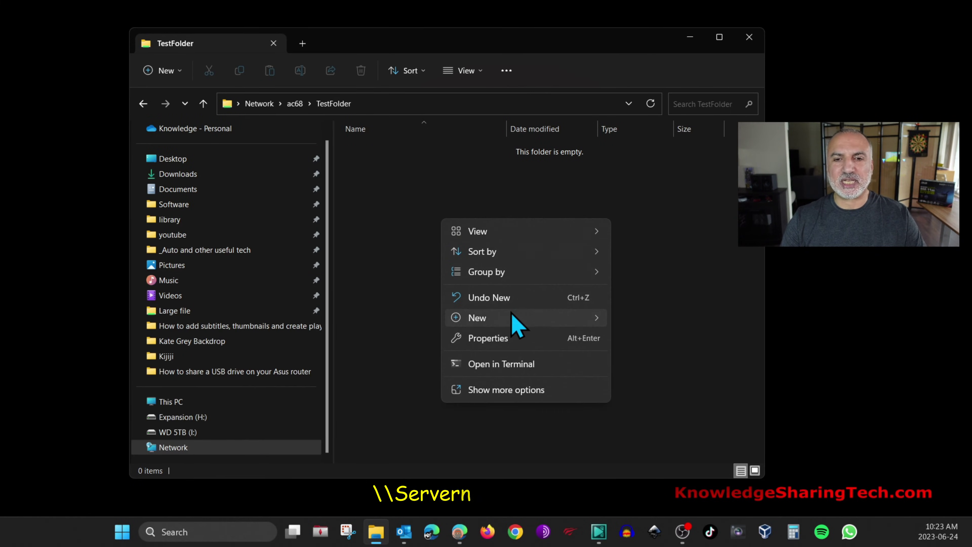
{"action": "mouse_move", "coordinate": [525, 324]}
{"action": "left_click", "coordinate": [634, 279]}
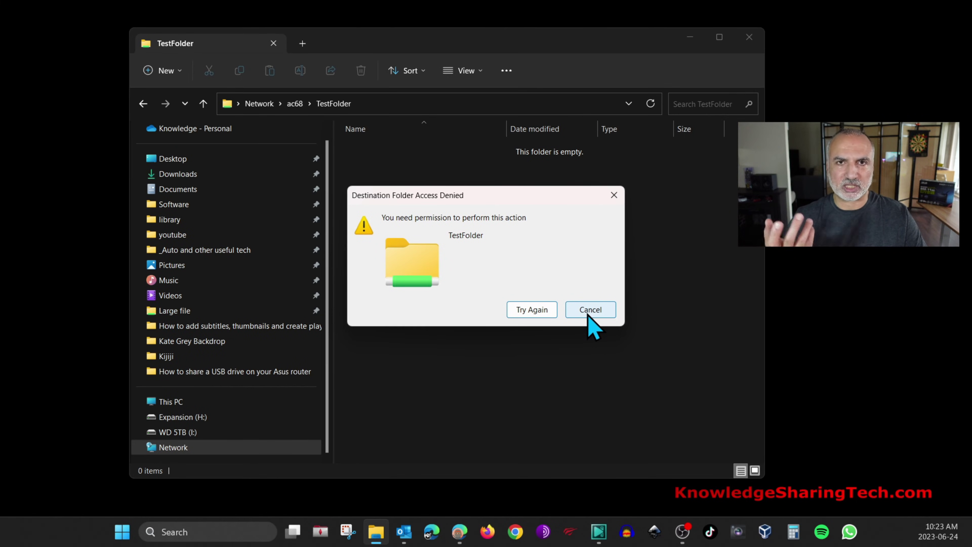
{"action": "left_click", "coordinate": [589, 310]}
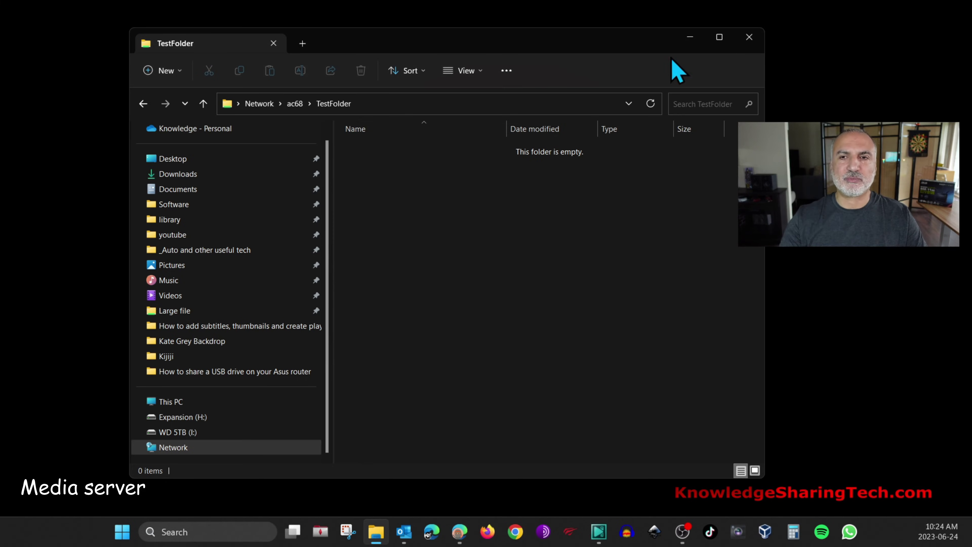
{"action": "left_click", "coordinate": [747, 43]}
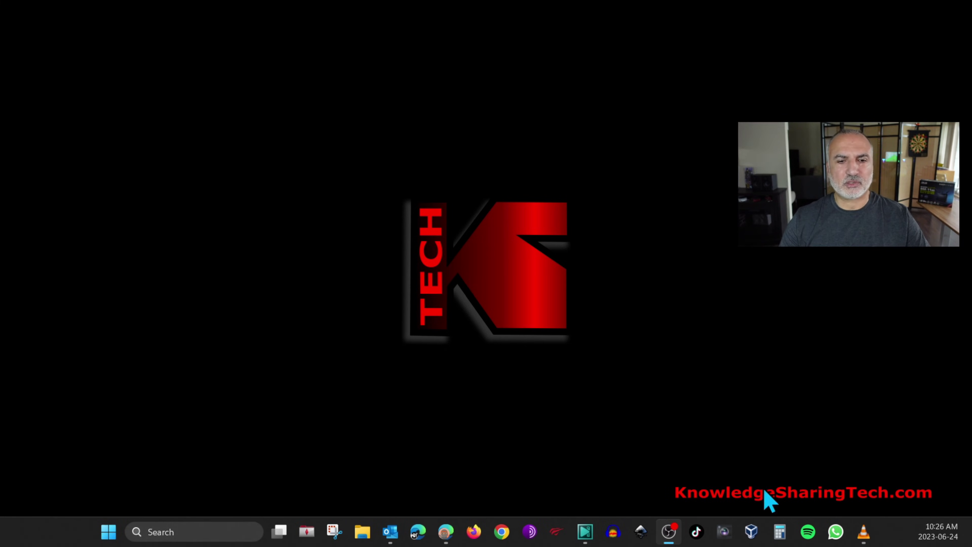
Switch to VLC media player, show the playlist view and browse the Universal Plug'n'Play devices on the local network
{"action": "left_click", "coordinate": [864, 532]}
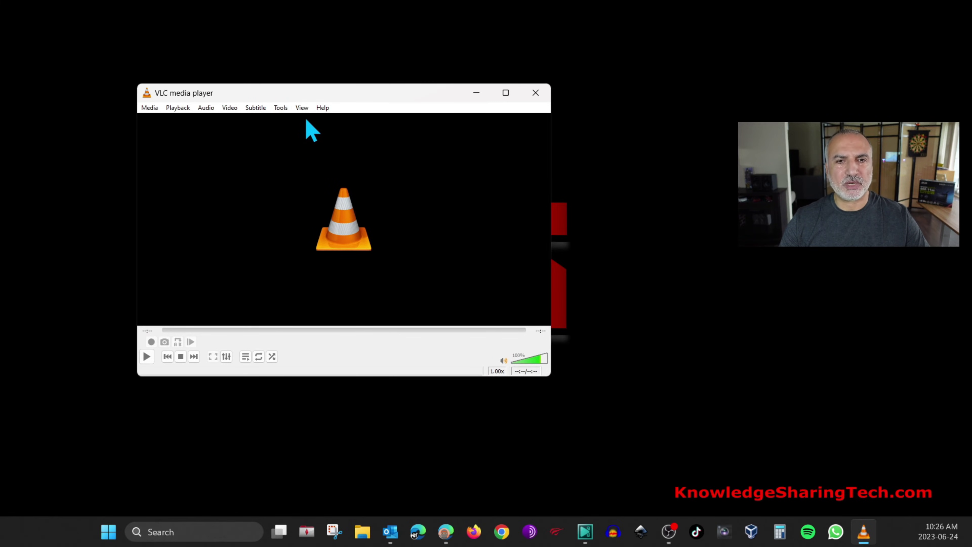
{"action": "left_click", "coordinate": [302, 109]}
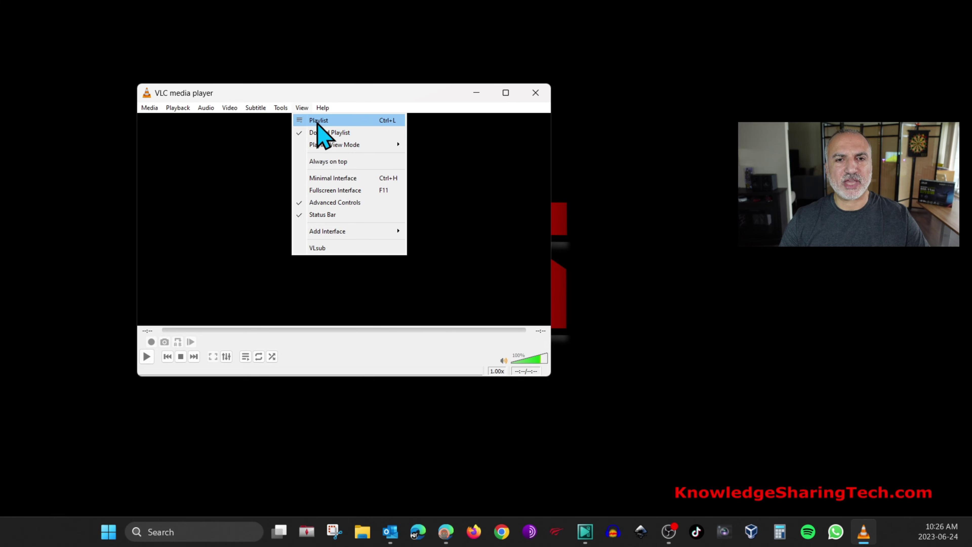
{"action": "left_click", "coordinate": [319, 121]}
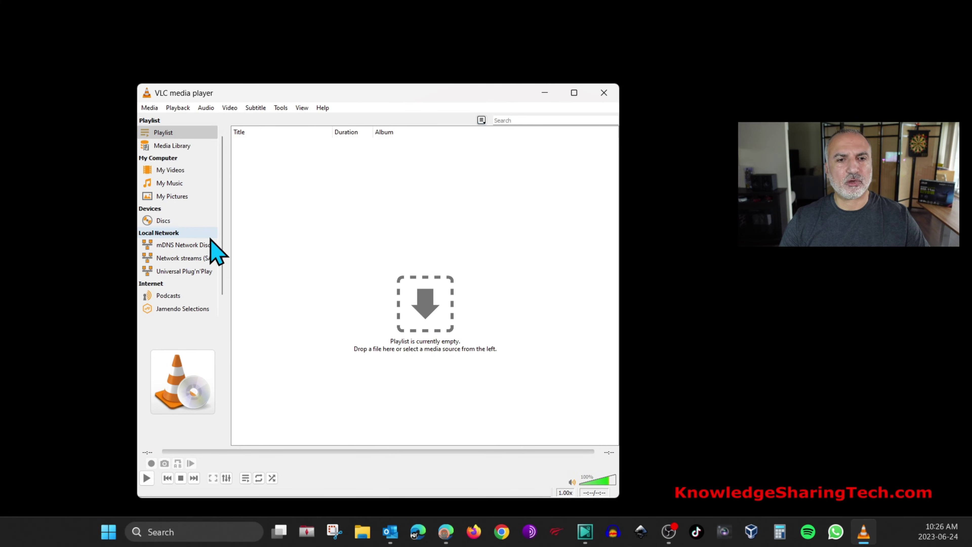
{"action": "left_click", "coordinate": [163, 274]}
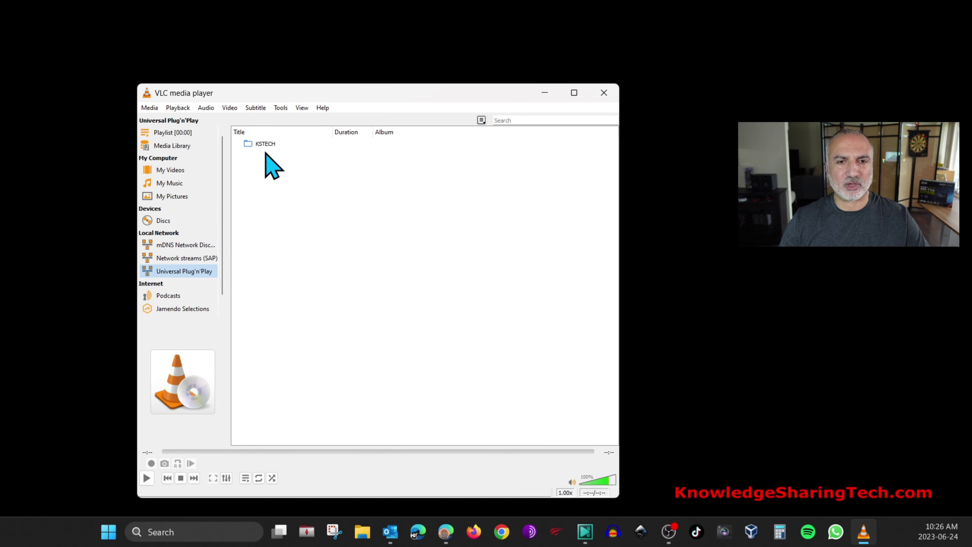
Play the FAT32 to NTFS conversion video from All Video under KSTECH's Video folder, then close the player
{"action": "double_click", "coordinate": [264, 147]}
{"action": "double_click", "coordinate": [272, 188]}
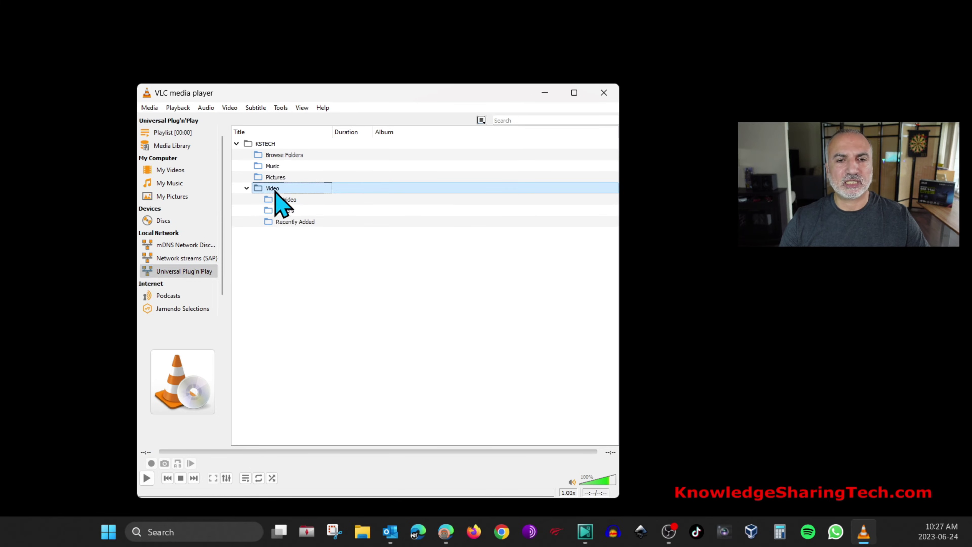
{"action": "double_click", "coordinate": [285, 200]}
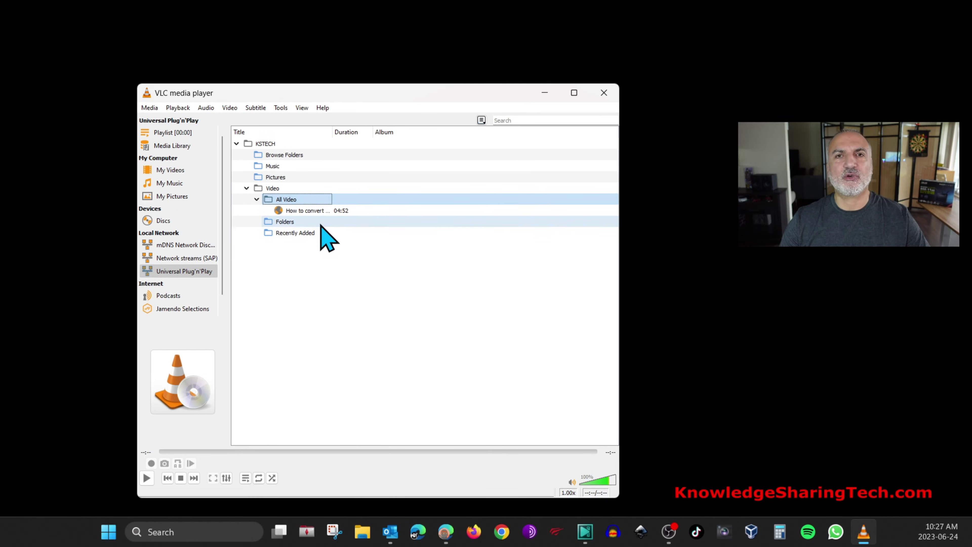
{"action": "left_click", "coordinate": [308, 214]}
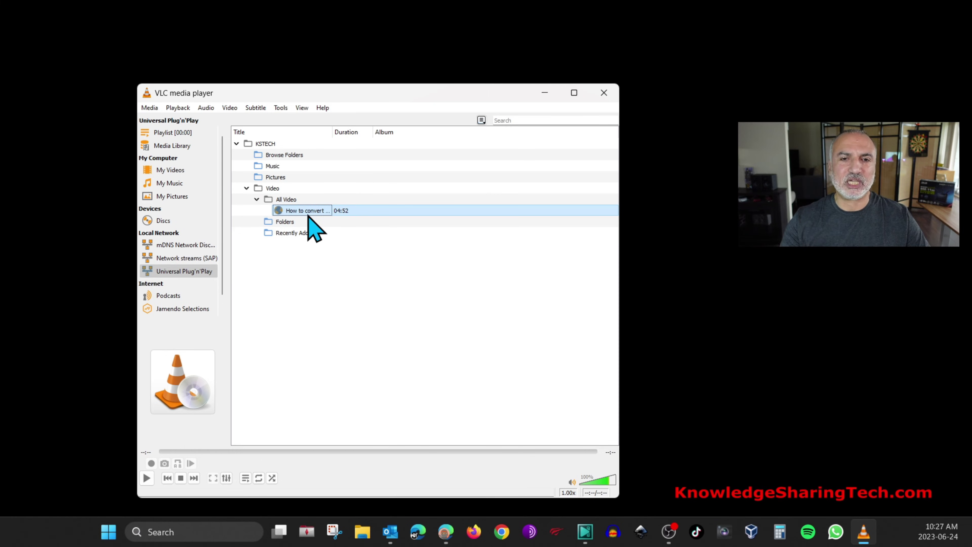
{"action": "double_click", "coordinate": [308, 214]}
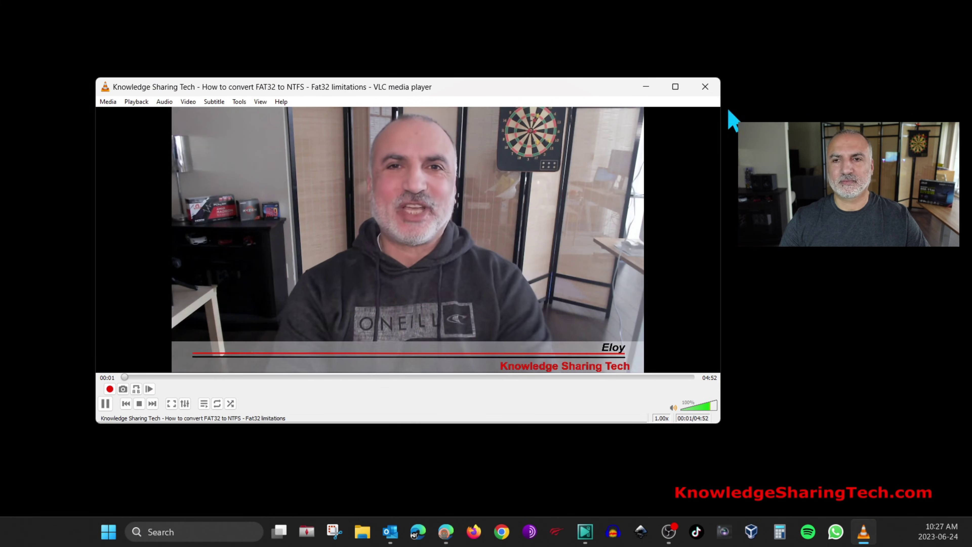
{"action": "left_click", "coordinate": [709, 89]}
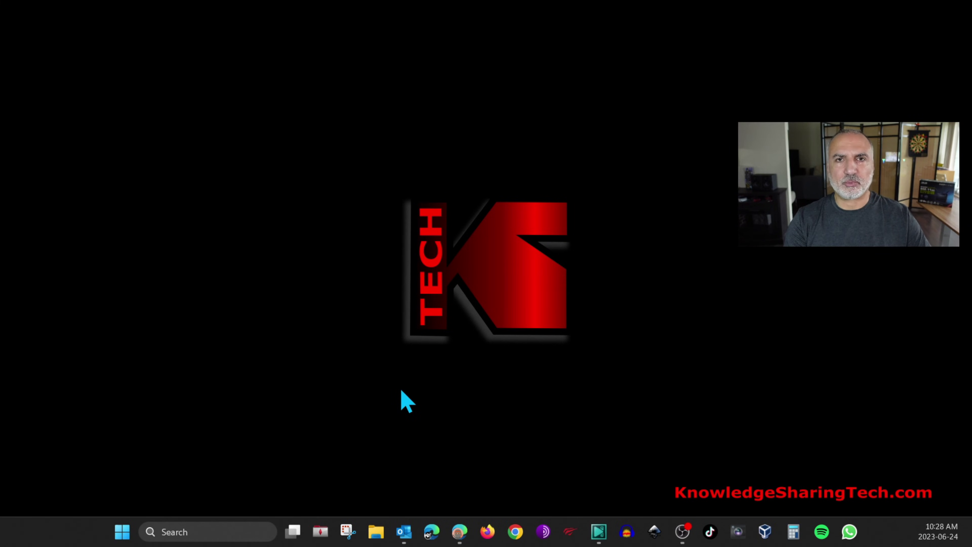
Add the KSTECH media server to Windows as an Everything else device through the Bluetooth & devices settings, finish and close Settings
{"action": "key", "text": "super+i"}
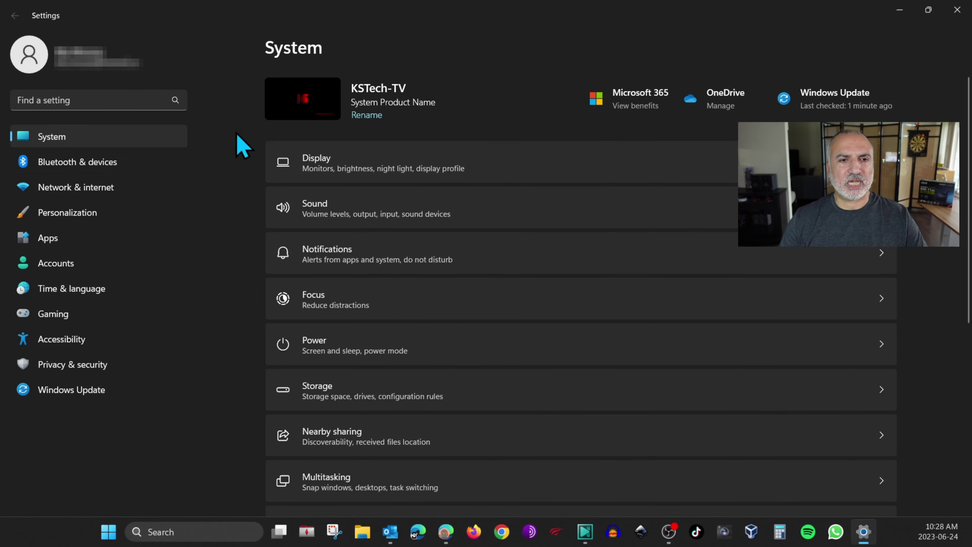
{"action": "left_click", "coordinate": [61, 175]}
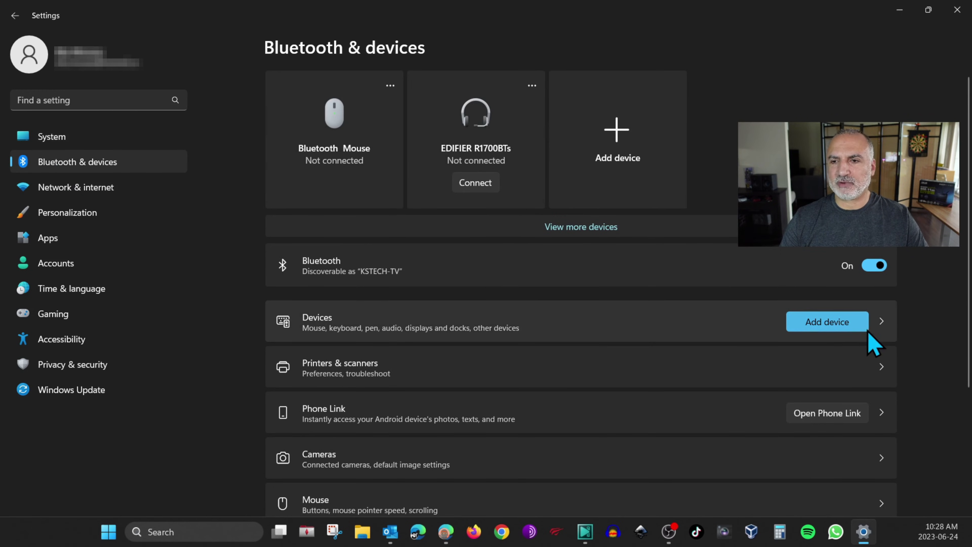
{"action": "left_click", "coordinate": [882, 323]}
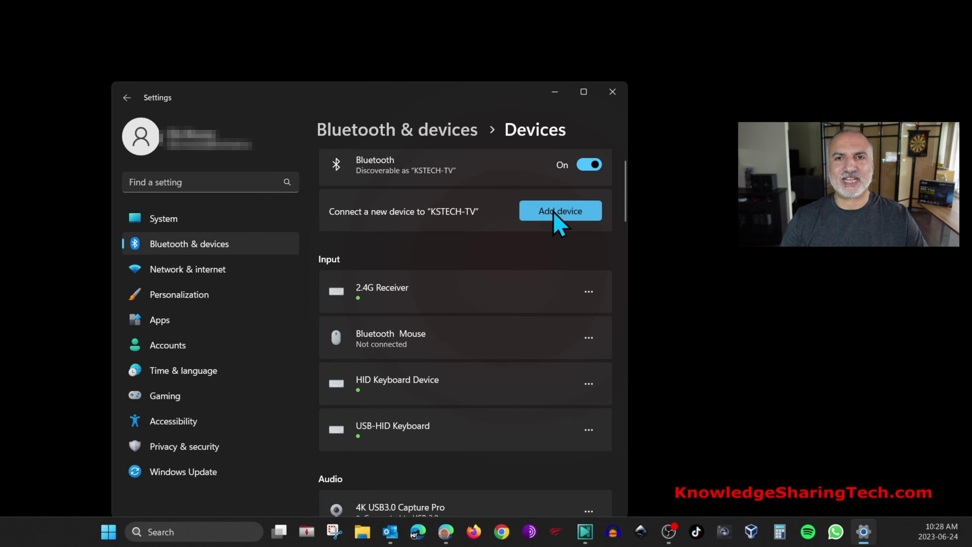
{"action": "left_click", "coordinate": [556, 212]}
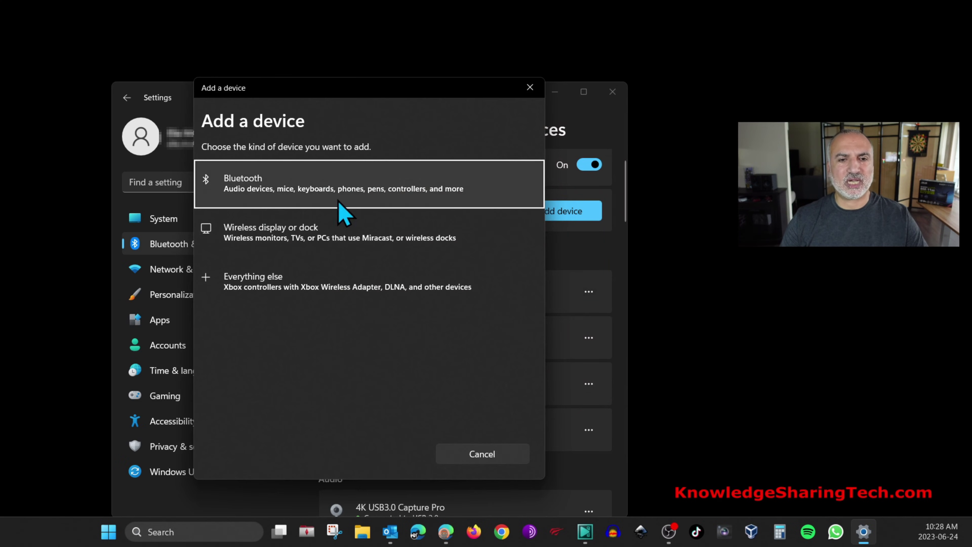
{"action": "left_click", "coordinate": [247, 284]}
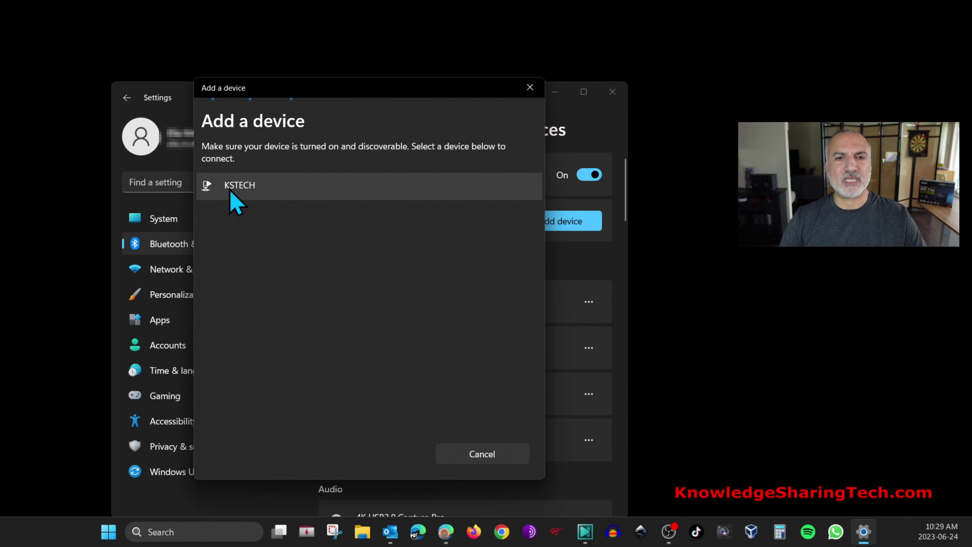
{"action": "left_click", "coordinate": [238, 186]}
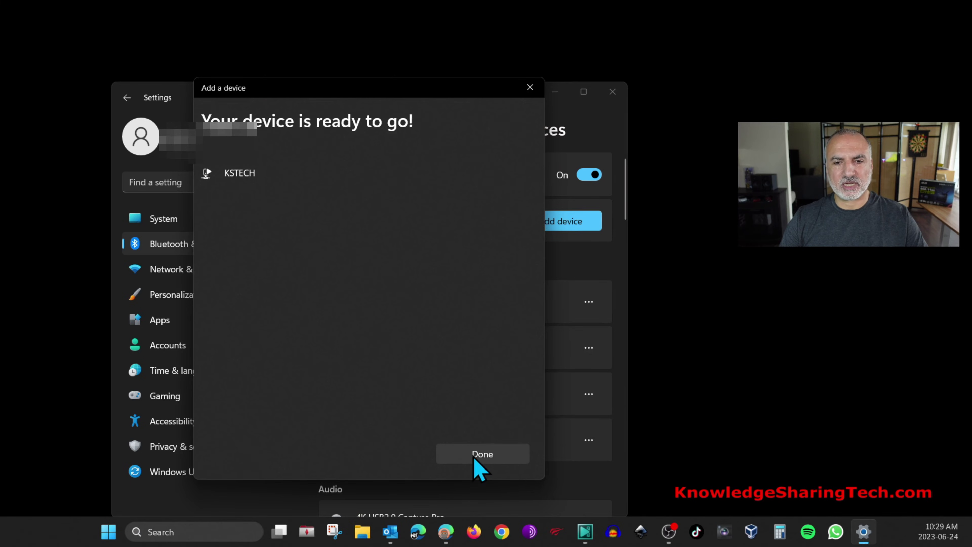
{"action": "left_click", "coordinate": [474, 457]}
{"action": "left_click", "coordinate": [613, 100]}
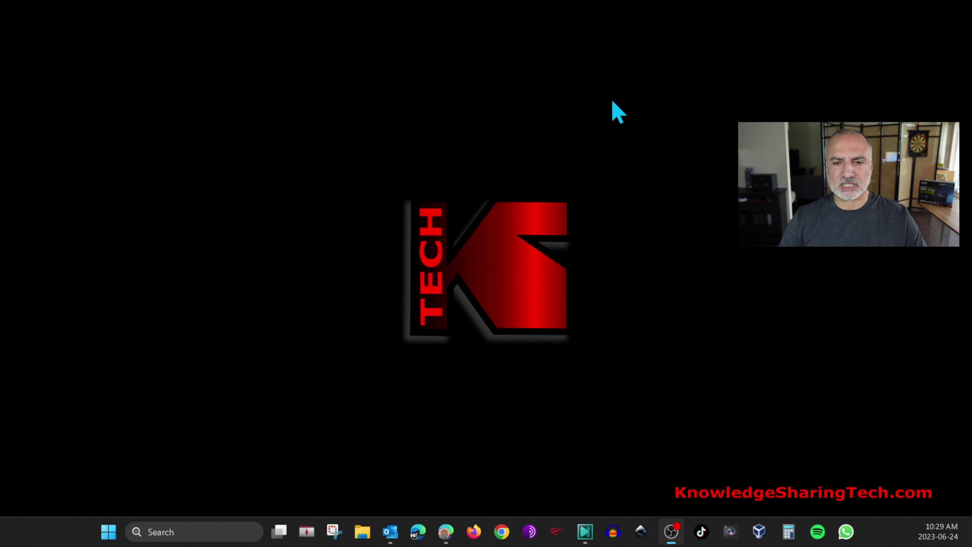
Switch to Films & TV by searching for "film", and open the KSTECH server among the personal media servers
{"action": "left_click", "coordinate": [238, 528]}
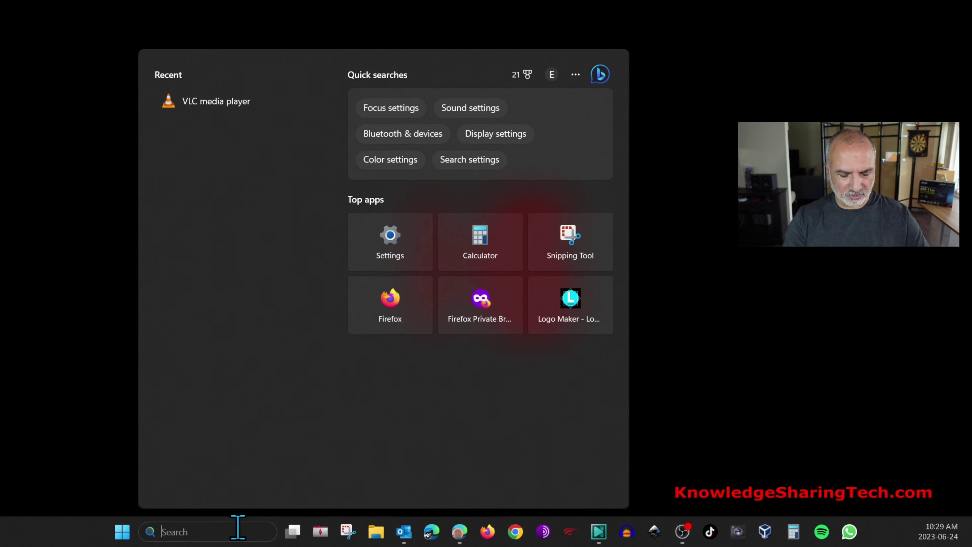
{"action": "type", "text": "film"}
{"action": "key", "text": "Return"}
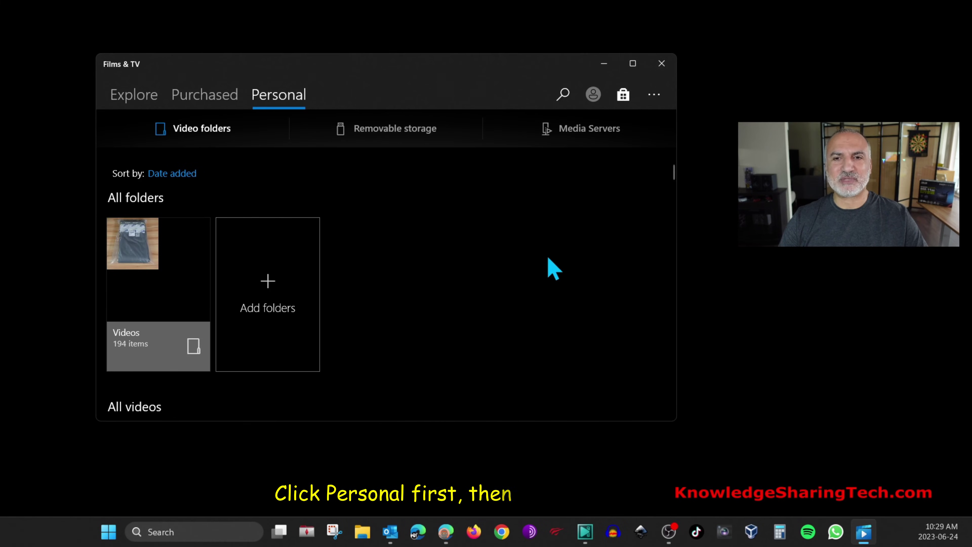
{"action": "left_click", "coordinate": [570, 130]}
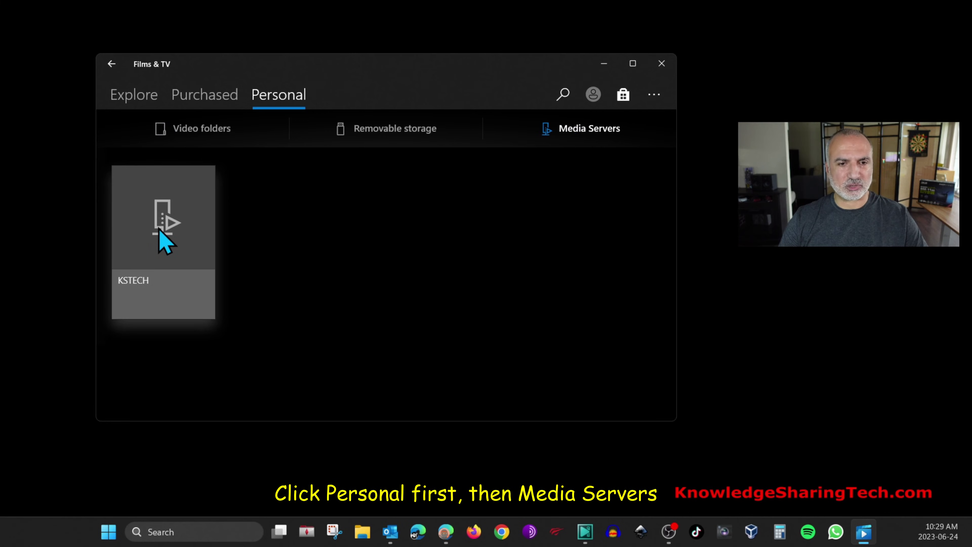
{"action": "left_click", "coordinate": [161, 233]}
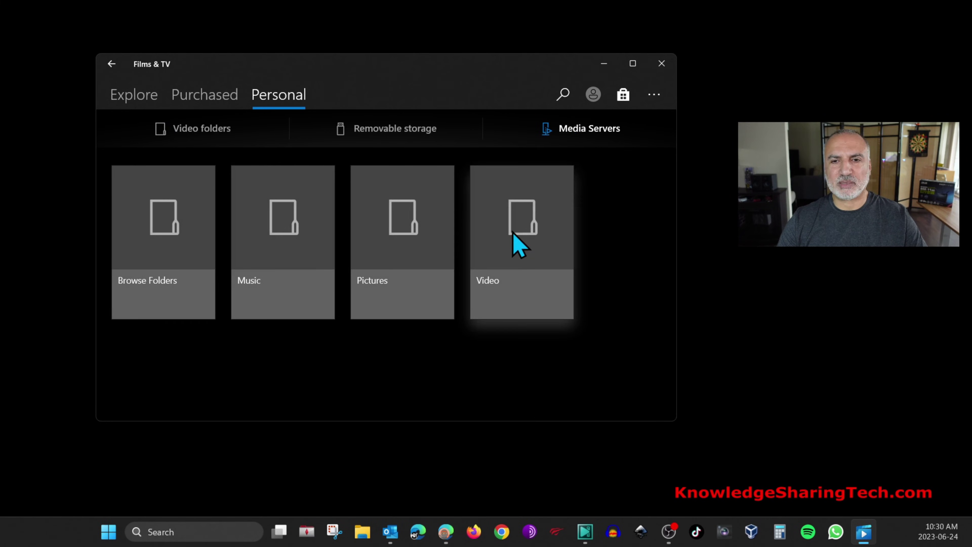
Play the FAT32 to NTFS conversion video from All Video in KSTECH's Video folder, and close Films & TV
{"action": "left_click", "coordinate": [521, 224]}
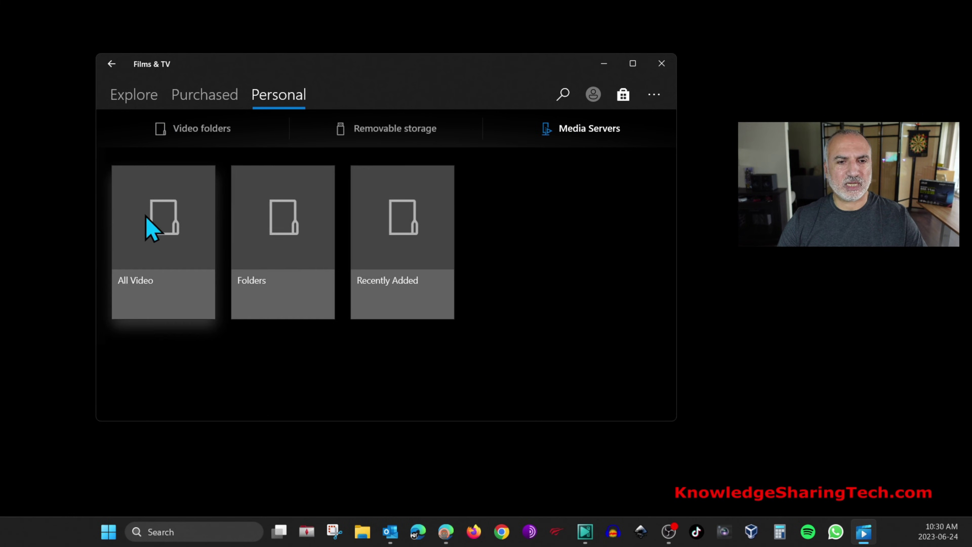
{"action": "left_click", "coordinate": [165, 217]}
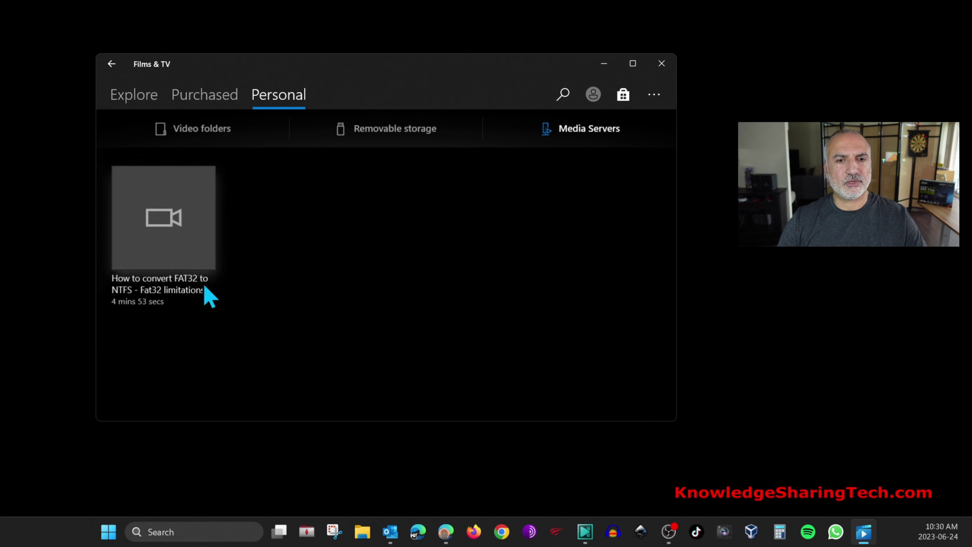
{"action": "left_click", "coordinate": [160, 226]}
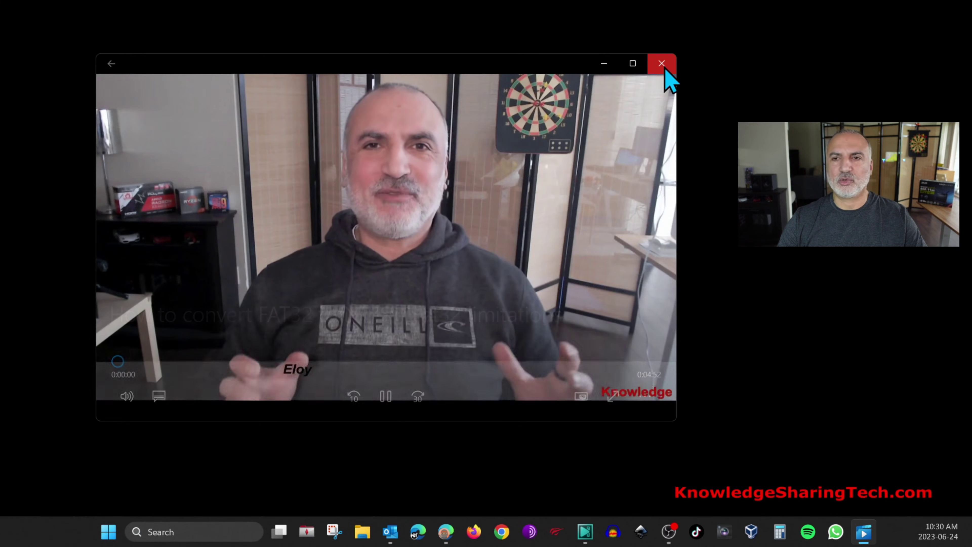
{"action": "left_click", "coordinate": [663, 65]}
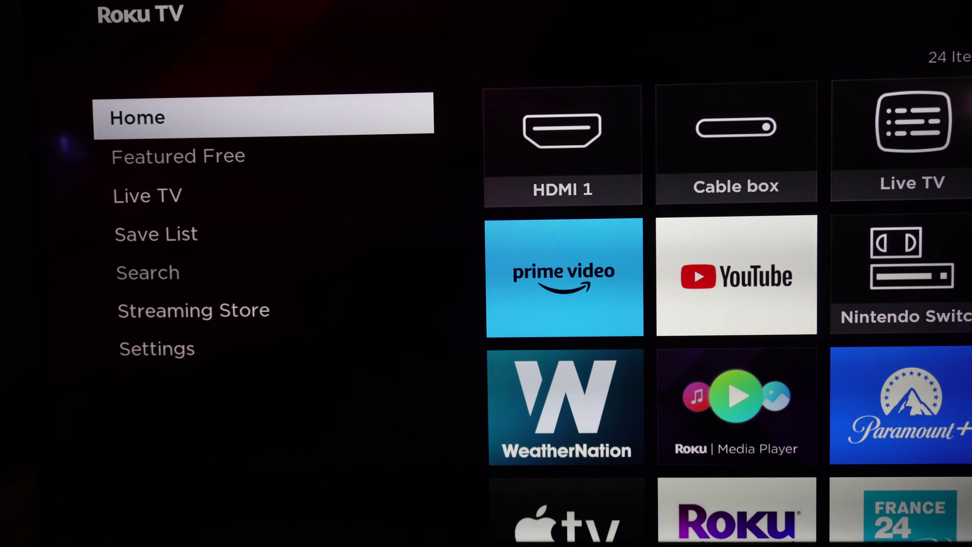
Switch to Roku Media Player from the Roku TV home screen and choose Video as the media type
{"action": "key", "text": "Right"}
{"action": "key", "text": "Down"}
{"action": "key", "text": "Down"}
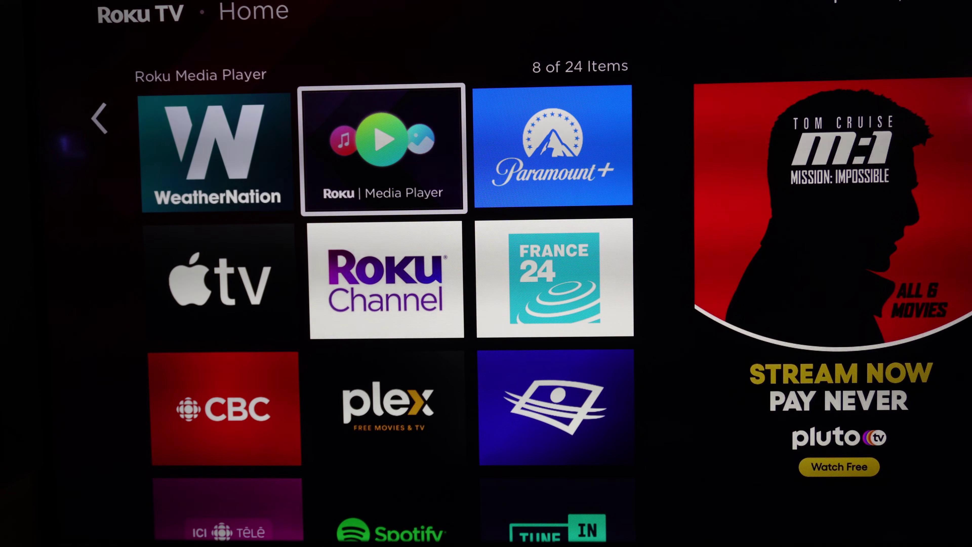
{"action": "key", "text": "Return"}
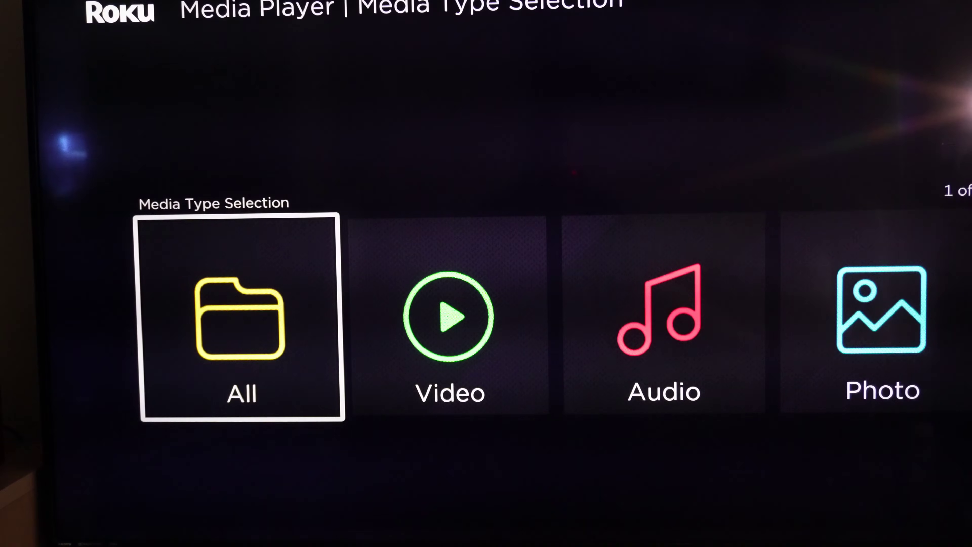
{"action": "key", "text": "Right"}
{"action": "key", "text": "Return"}
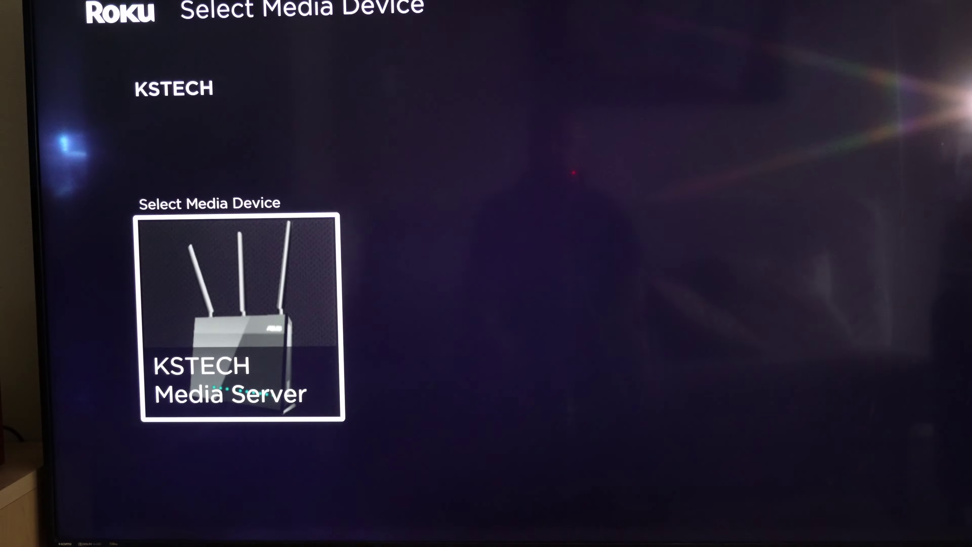
Open the Video folder of the KSTECH Media Server and play the FAT32 to NTFS conversion video on the TV
{"action": "key", "text": "Return"}
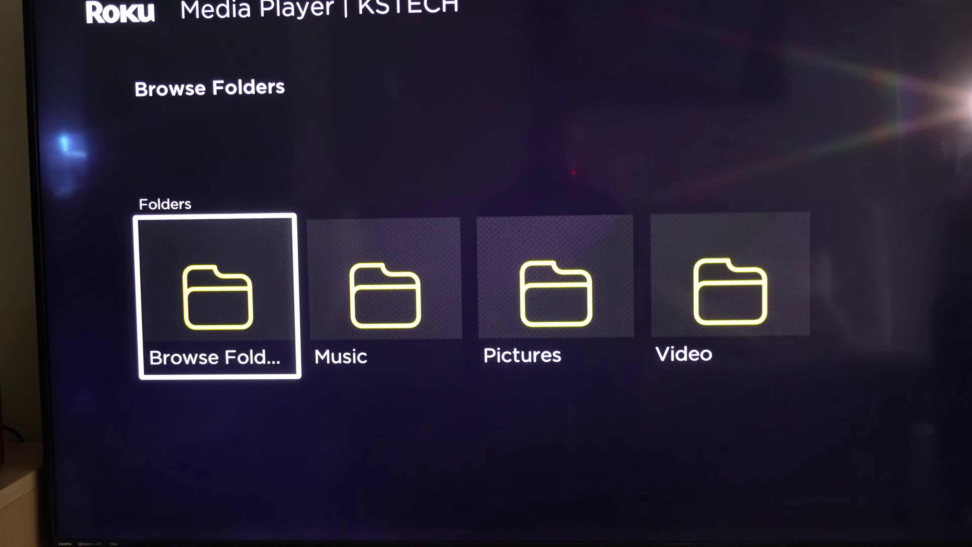
{"action": "key", "text": "Right"}
{"action": "key", "text": "Right"}
{"action": "key", "text": "Right"}
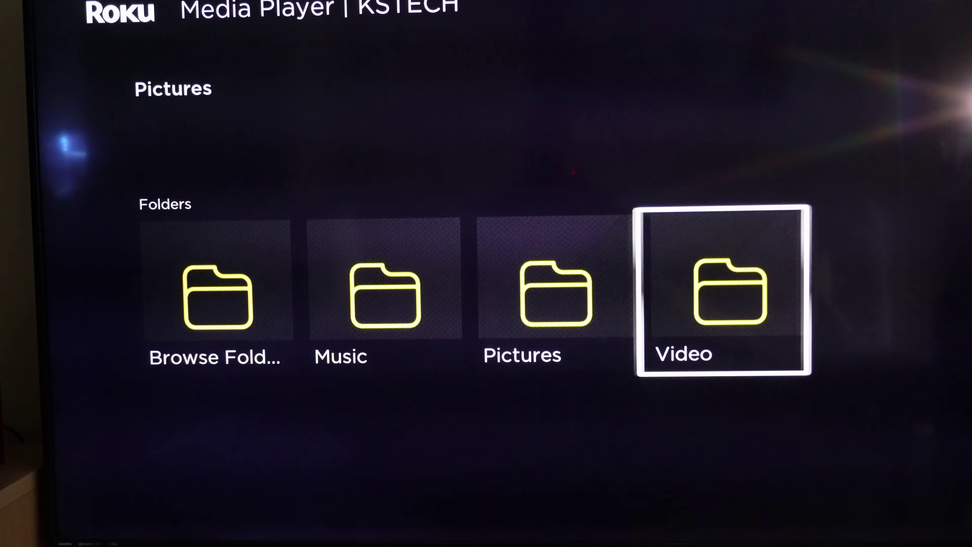
{"action": "key", "text": "Return"}
{"action": "key", "text": "Return"}
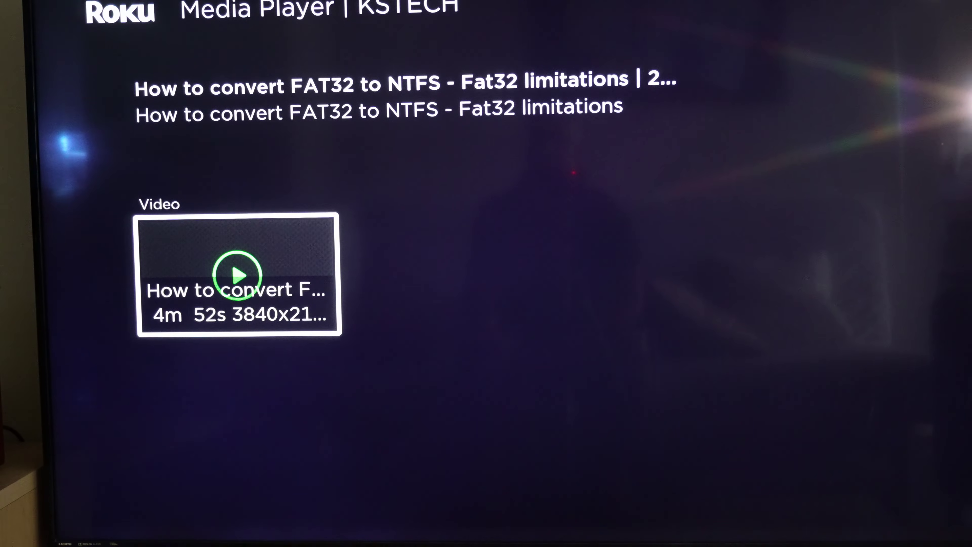
{"action": "key", "text": "Return"}
{"action": "key", "text": "Return"}
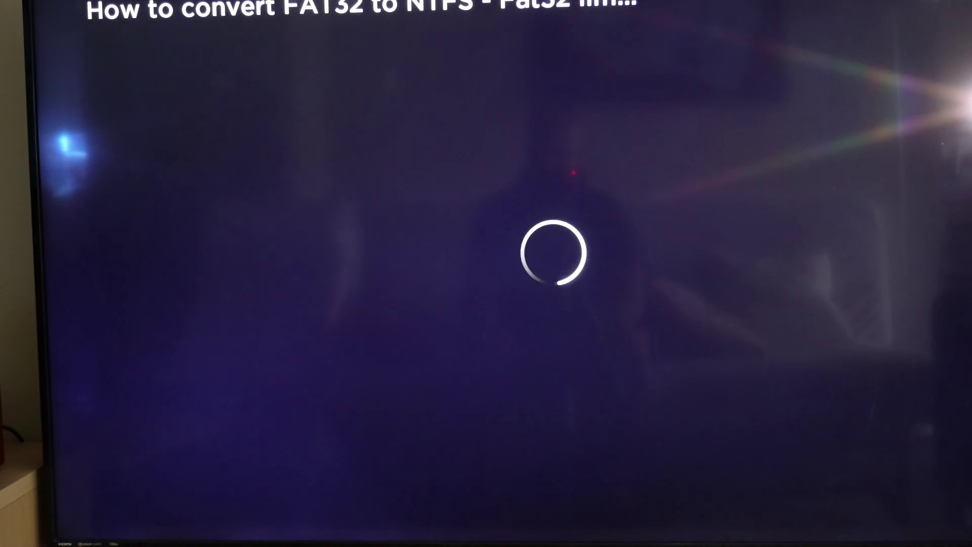